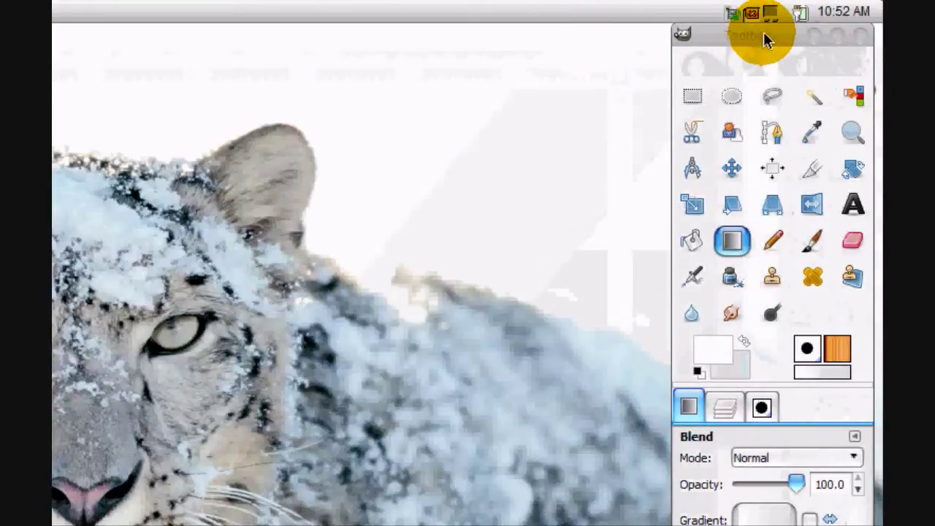
Set the Blend shape to Radial and fill the canvas background with a white-to-light-grey gradient radiating from the centre.
{"action": "left_click", "coordinate": [813, 36]}
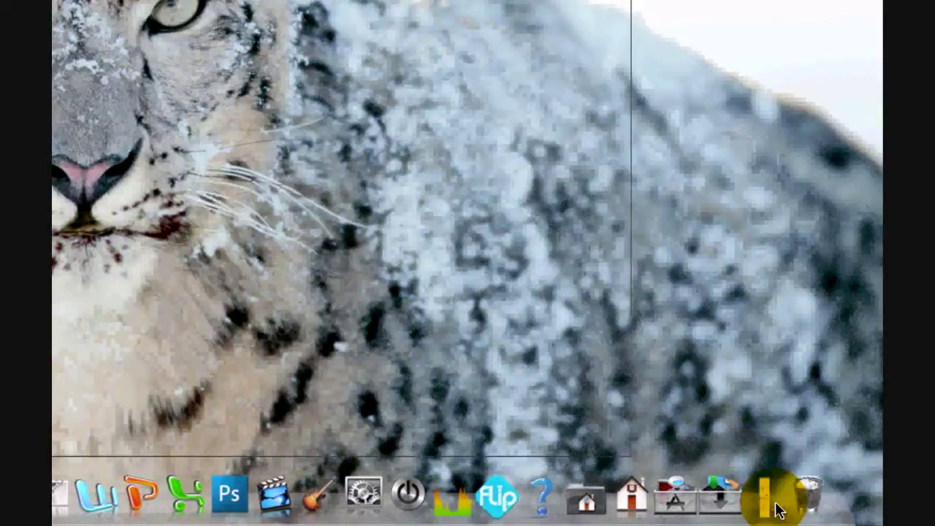
{"action": "left_click", "coordinate": [768, 499]}
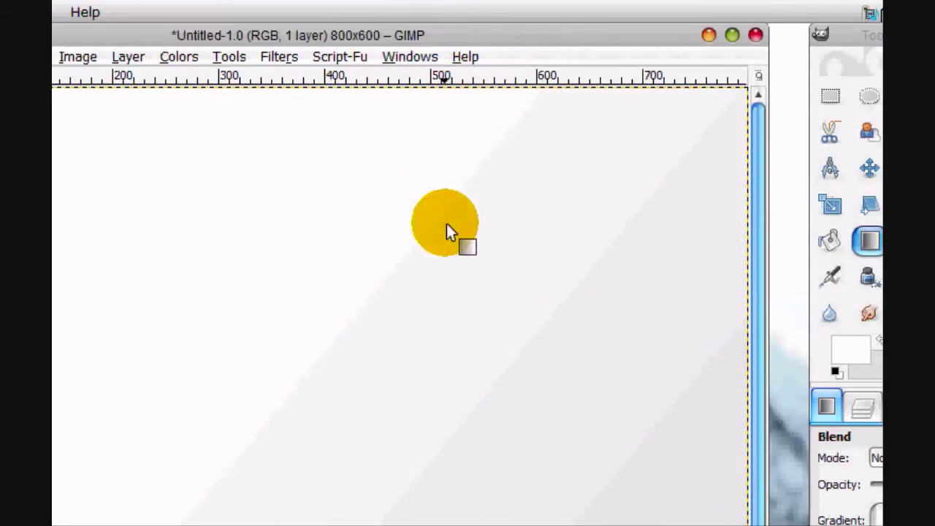
{"action": "left_click", "coordinate": [747, 313]}
{"action": "left_click", "coordinate": [786, 386]}
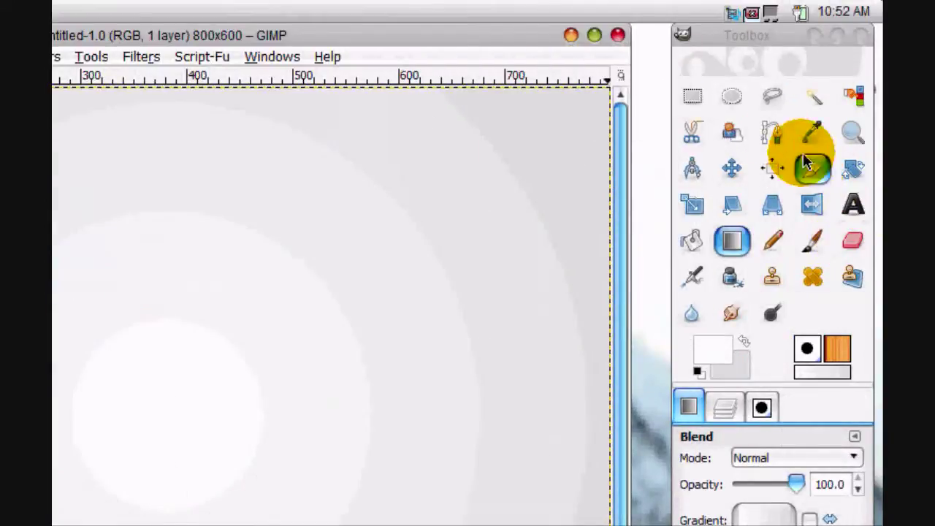
Make a large, nearly circular Ellipse Select selection in the middle of the canvas and adjust its position and edges.
{"action": "left_click", "coordinate": [728, 99]}
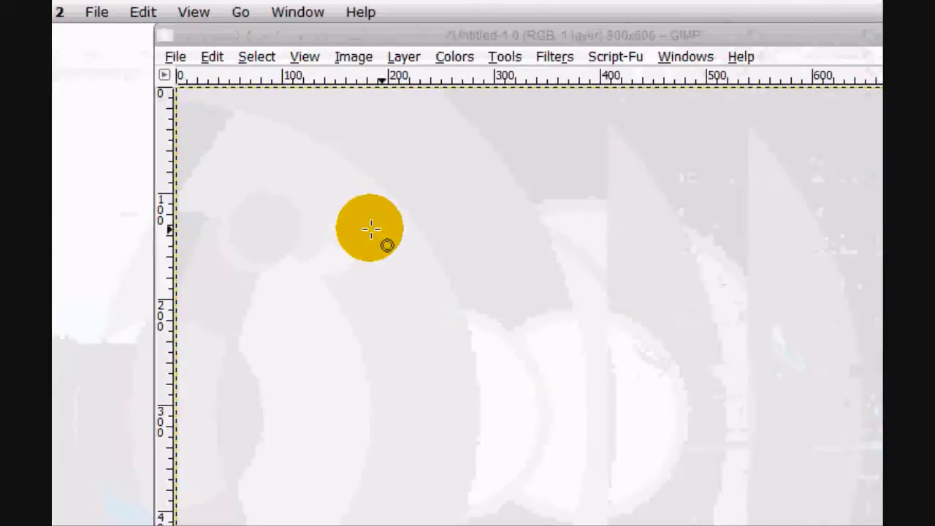
{"action": "left_click_drag", "start_coordinate": [337, 173], "coordinate": [603, 378]}
{"action": "left_click_drag", "start_coordinate": [358, 191], "coordinate": [359, 164]}
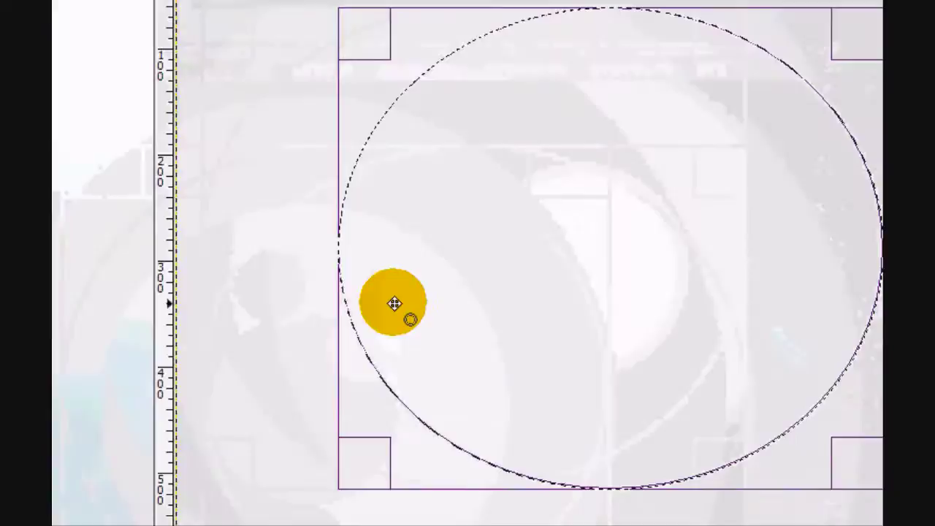
{"action": "left_click_drag", "start_coordinate": [88, 406], "coordinate": [124, 410]}
{"action": "left_click_drag", "start_coordinate": [397, 271], "coordinate": [406, 271]}
{"action": "left_click_drag", "start_coordinate": [657, 265], "coordinate": [617, 256]}
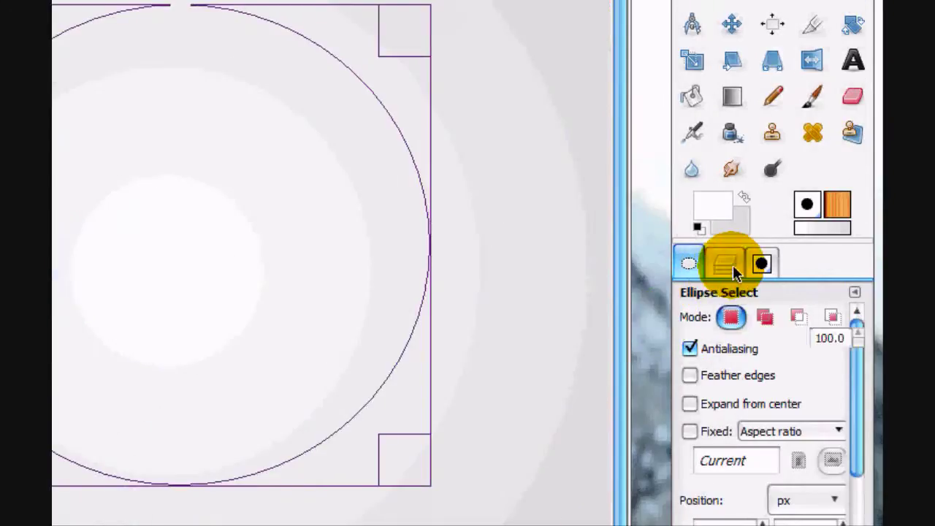
Set the foreground colour to medium grey a7a7a7 and the background colour to the saved dark grey.
{"action": "left_click", "coordinate": [723, 261]}
{"action": "left_click", "coordinate": [714, 204]}
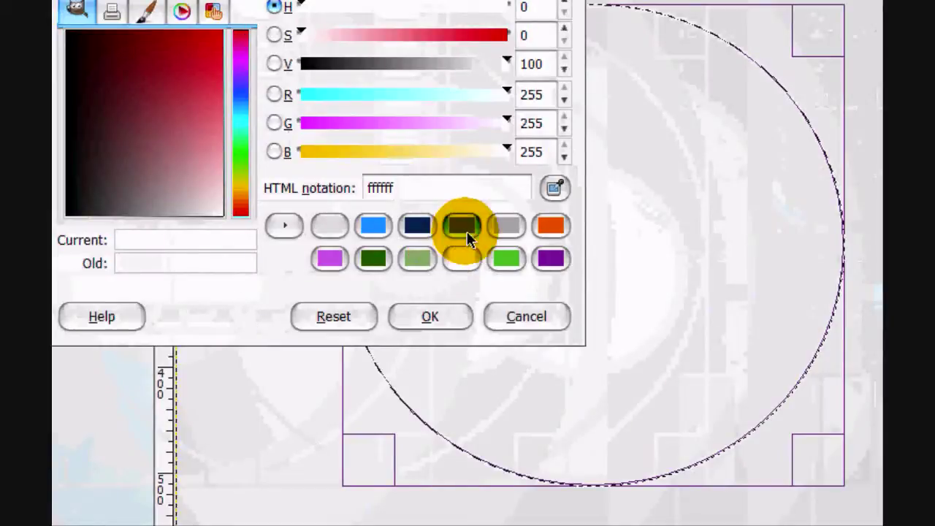
{"action": "left_click", "coordinate": [509, 227]}
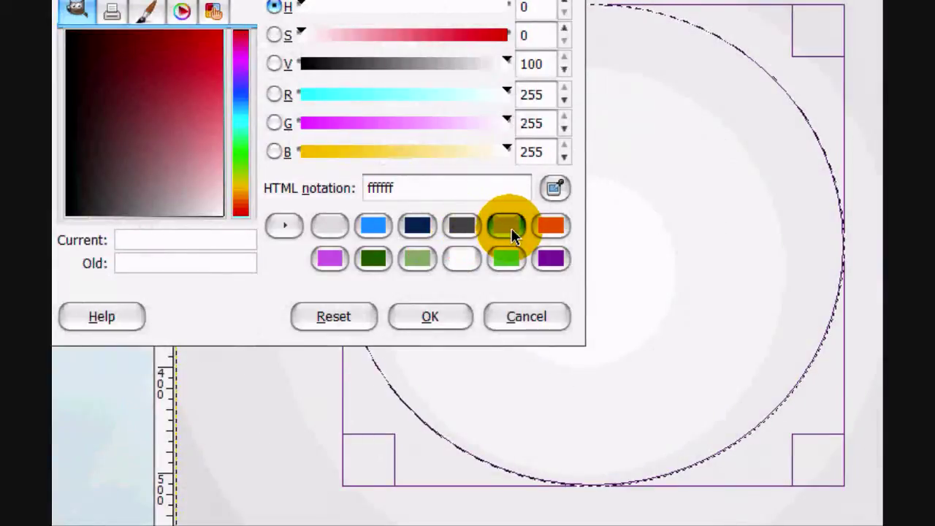
{"action": "left_click", "coordinate": [446, 315]}
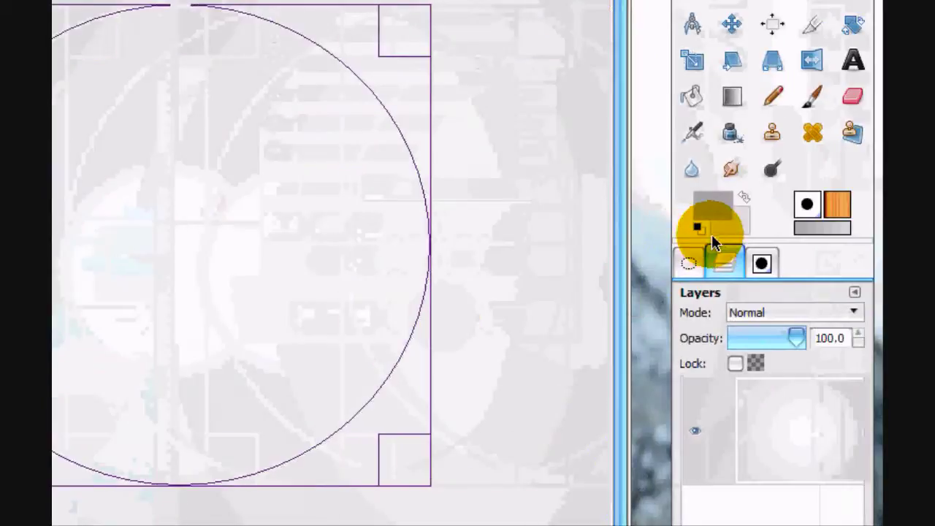
{"action": "left_click", "coordinate": [713, 232]}
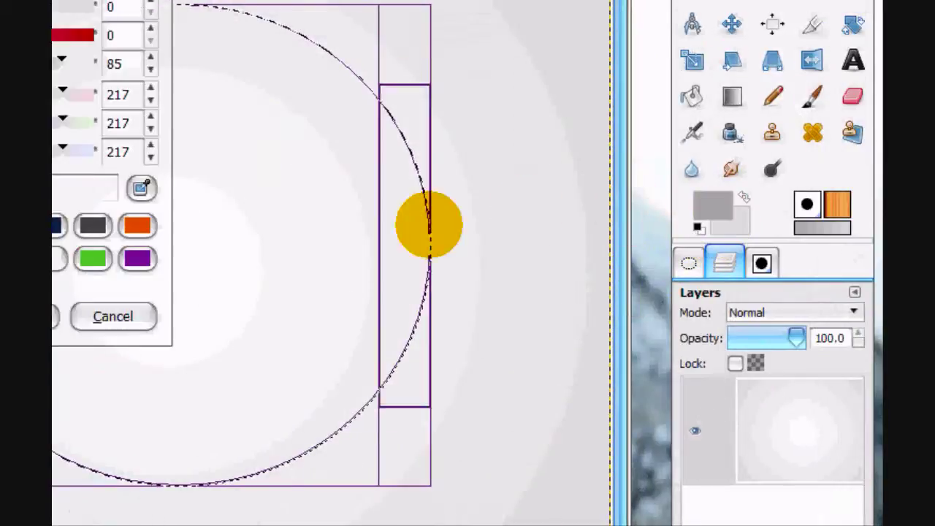
{"action": "left_click", "coordinate": [330, 224]}
{"action": "left_click", "coordinate": [290, 315]}
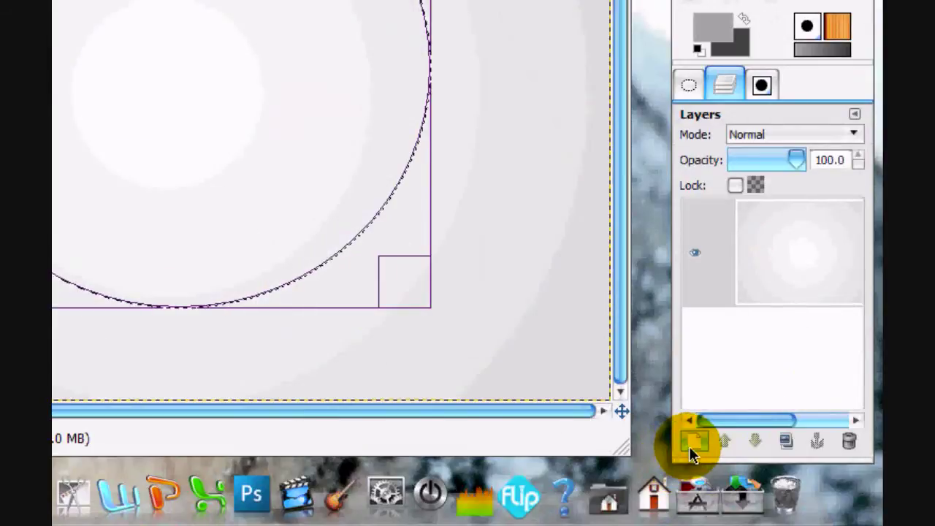
Add a new transparent layer and fill the circular selection with a radial grey gradient from its top edge downward.
{"action": "left_click", "coordinate": [691, 444]}
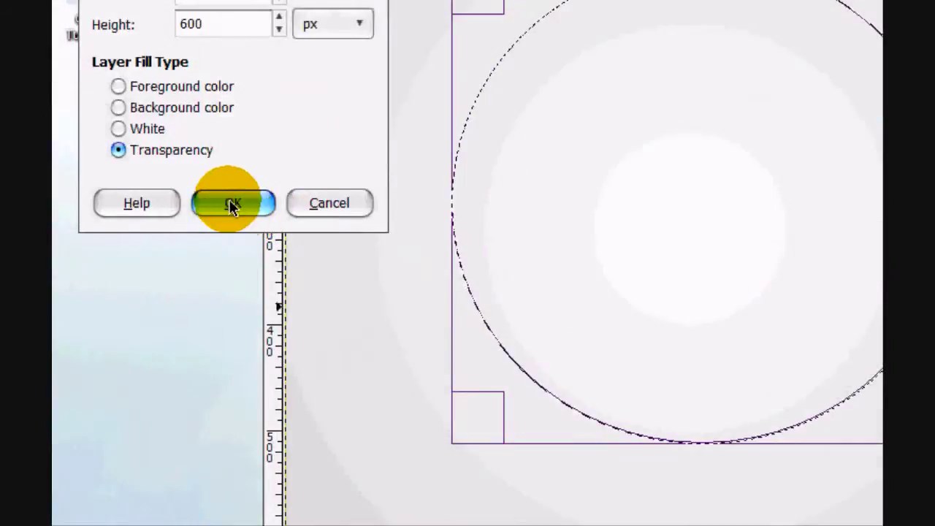
{"action": "left_click", "coordinate": [0, 67]}
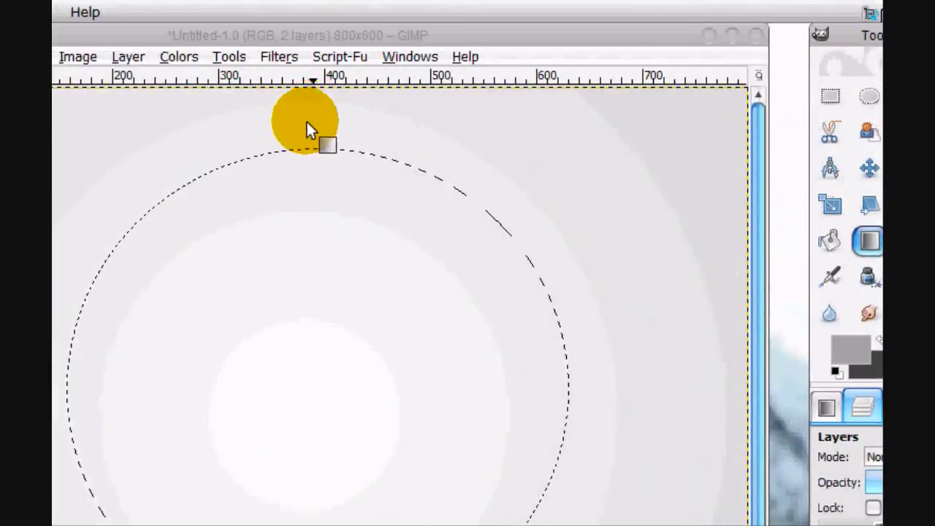
{"action": "left_click_drag", "start_coordinate": [332, 154], "coordinate": [349, 525]}
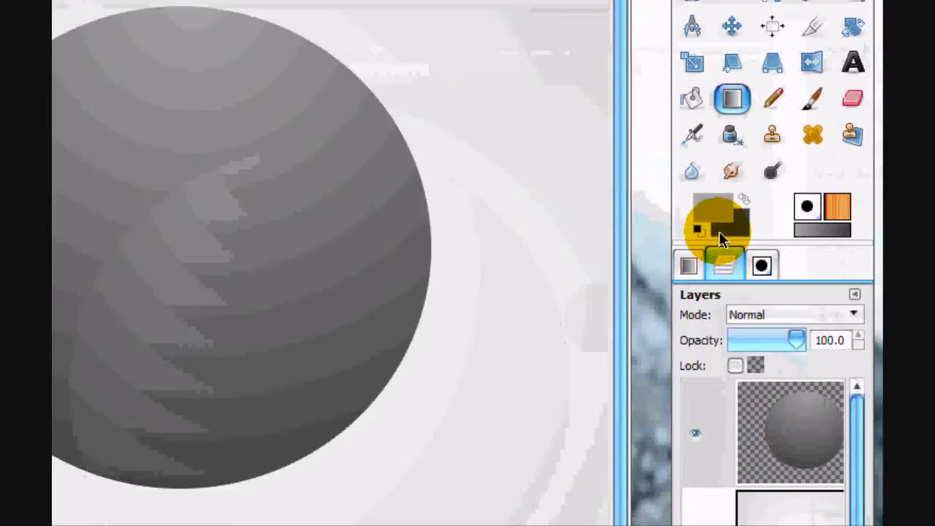
Set the Blend shape to Linear and refill the circle with a vertical gradient from medium grey to dark grey.
{"action": "left_click", "coordinate": [826, 404]}
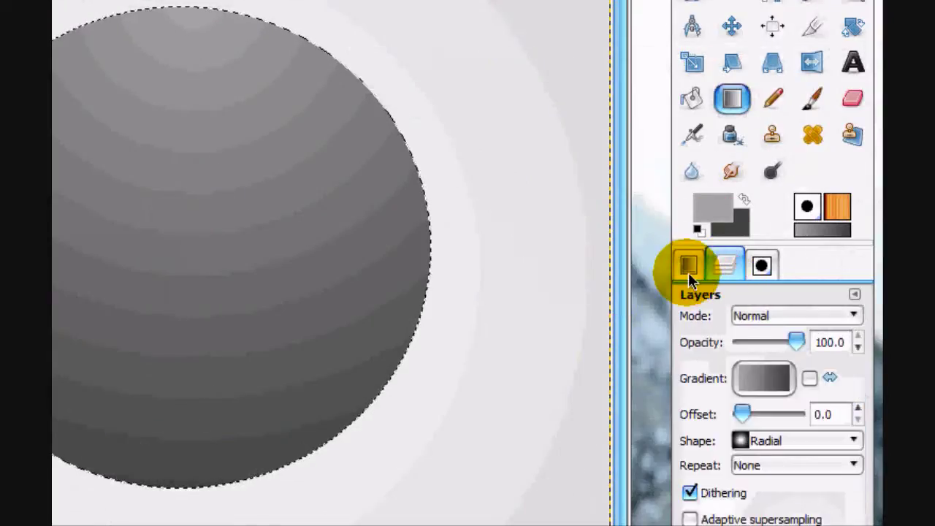
{"action": "left_click", "coordinate": [759, 304]}
{"action": "left_click", "coordinate": [764, 242]}
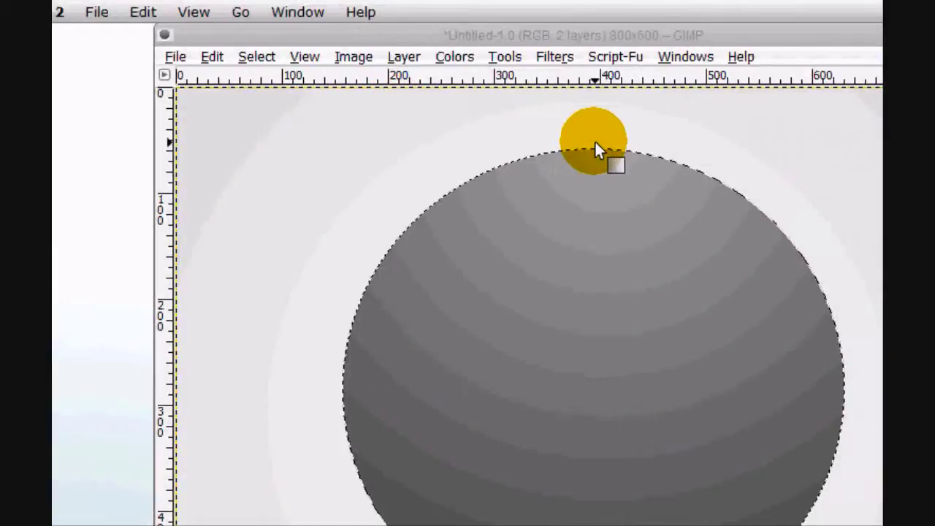
{"action": "left_click_drag", "start_coordinate": [595, 146], "coordinate": [593, 525]}
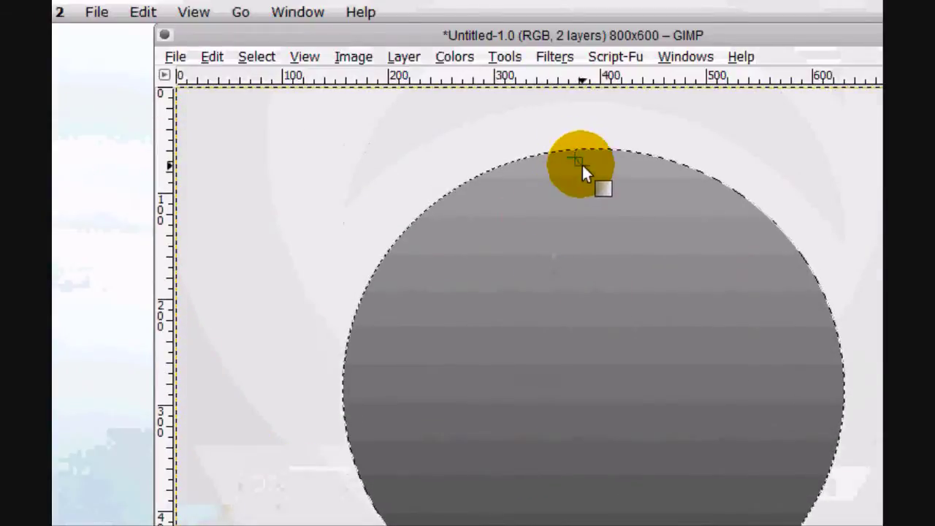
{"action": "left_click_drag", "start_coordinate": [582, 163], "coordinate": [599, 452]}
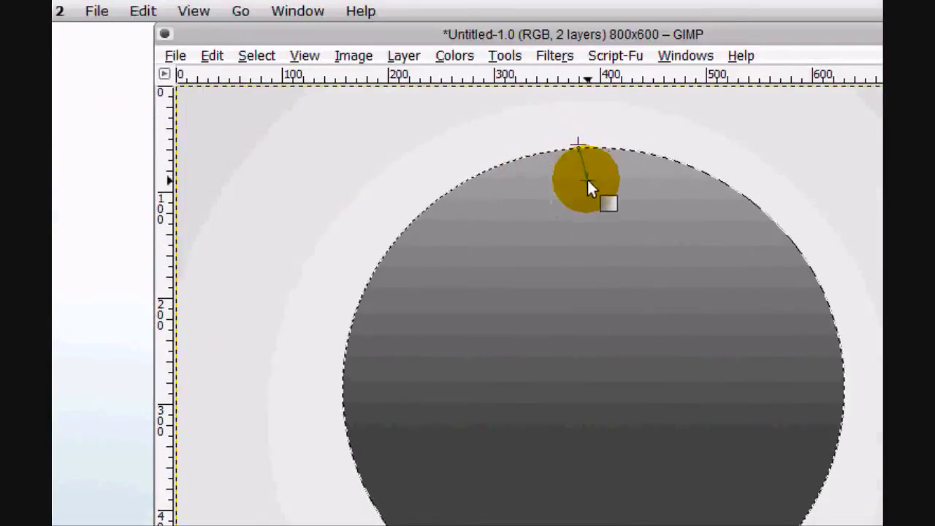
{"action": "left_click_drag", "start_coordinate": [571, 348], "coordinate": [582, 525]}
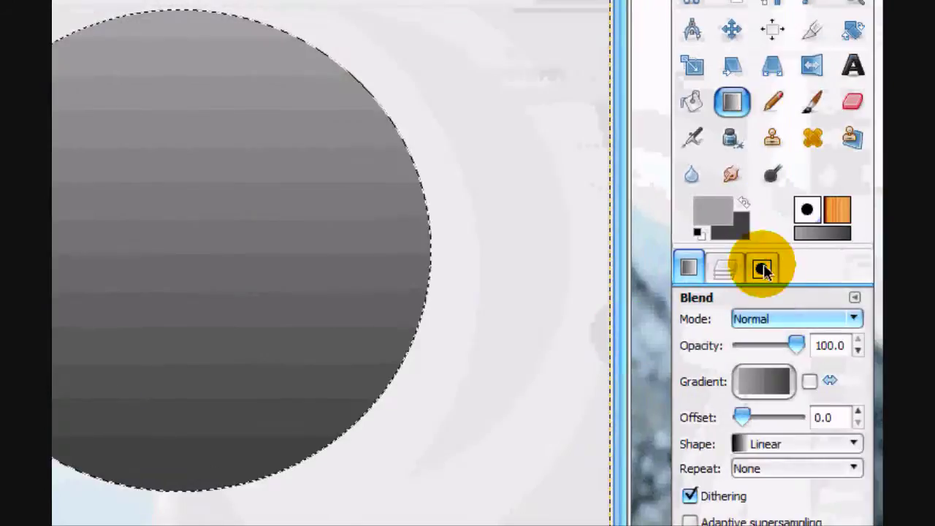
Change the foreground colour to light grey d9d9d9 and refill the circle with a vertical light-to-dark gradient.
{"action": "left_click", "coordinate": [707, 211]}
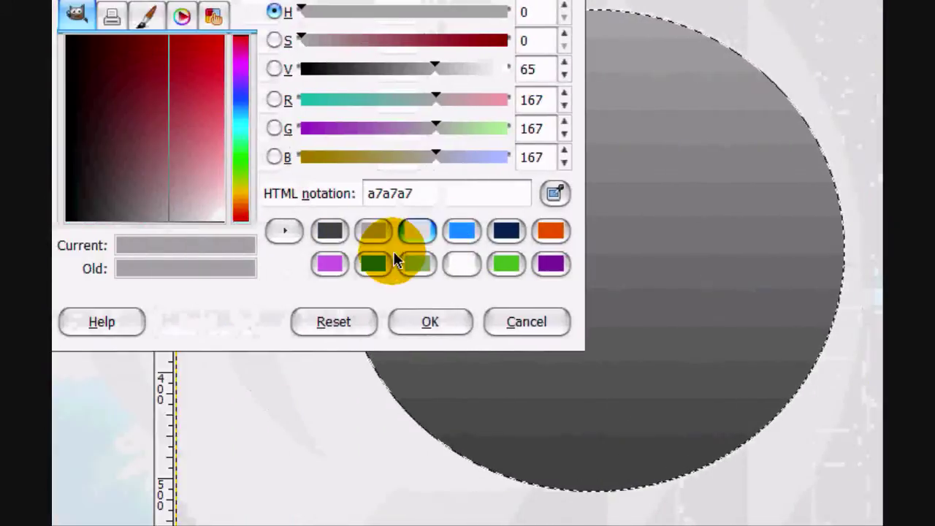
{"action": "left_click", "coordinate": [416, 230]}
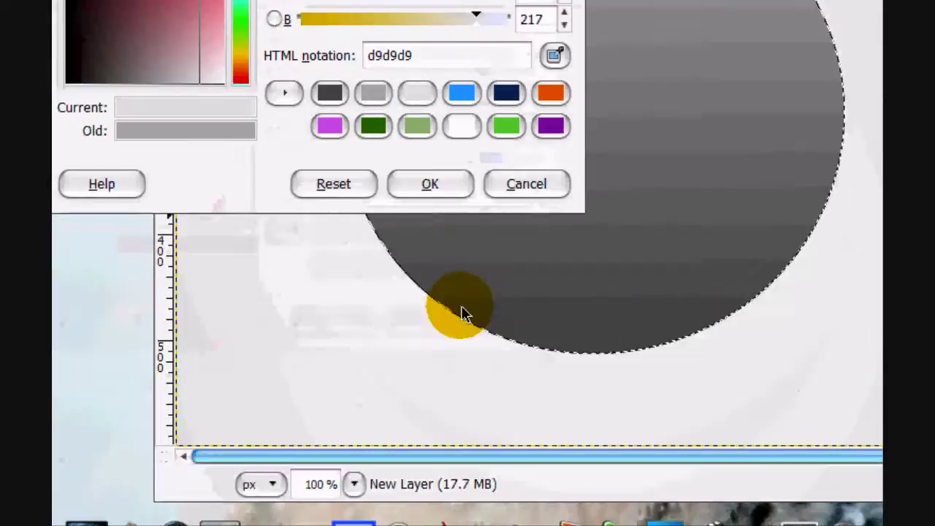
{"action": "left_click", "coordinate": [430, 321]}
{"action": "left_click_drag", "start_coordinate": [595, 14], "coordinate": [592, 411]}
{"action": "left_click_drag", "start_coordinate": [593, 268], "coordinate": [599, 334]}
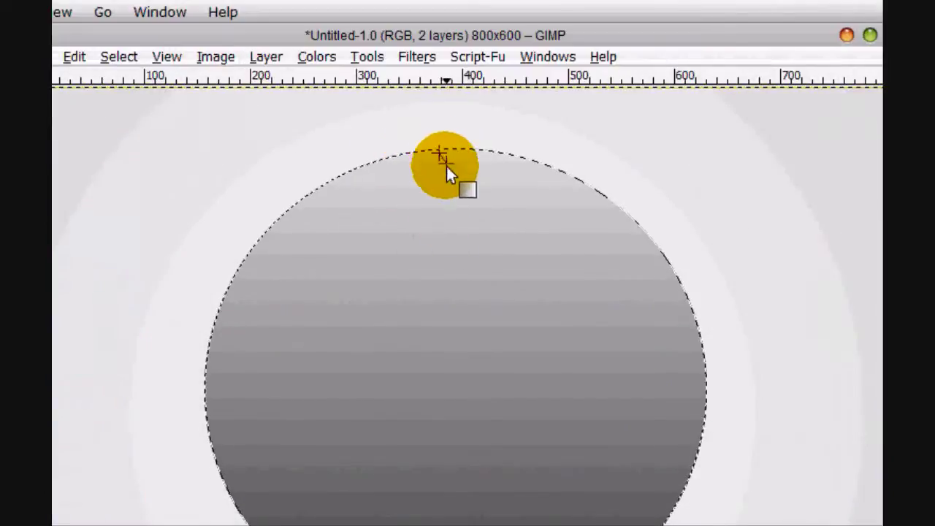
{"action": "left_click_drag", "start_coordinate": [439, 154], "coordinate": [439, 525]}
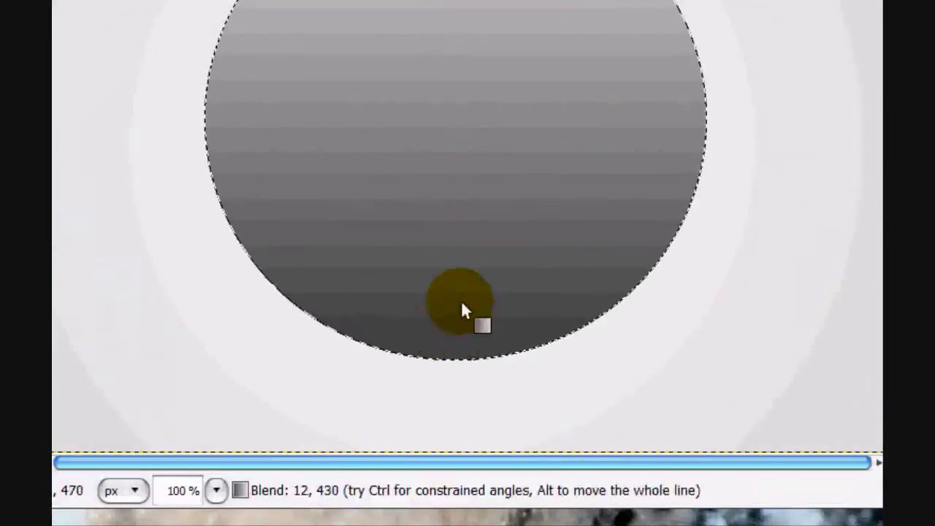
{"action": "left_click_drag", "start_coordinate": [462, 304], "coordinate": [462, 305]}
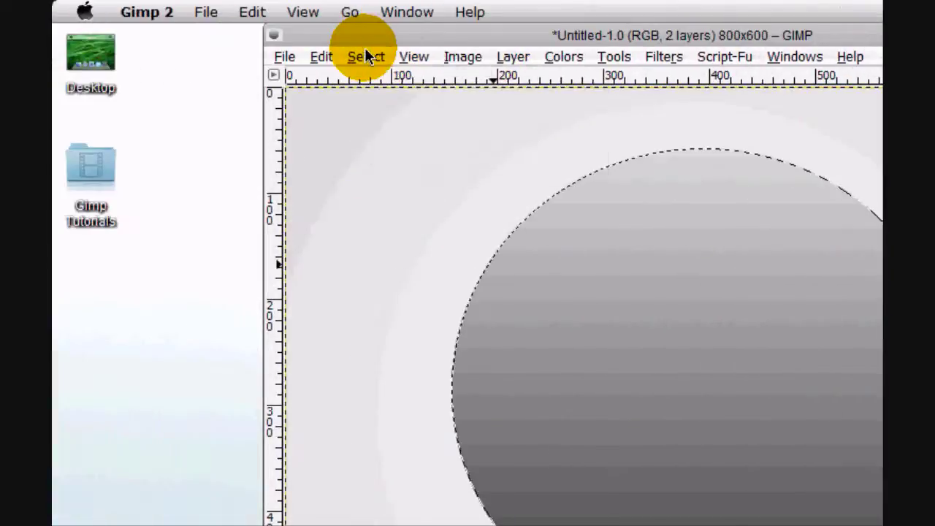
Shrink the circular selection by 16 pixels.
{"action": "left_click", "coordinate": [365, 56]}
{"action": "left_click", "coordinate": [398, 328]}
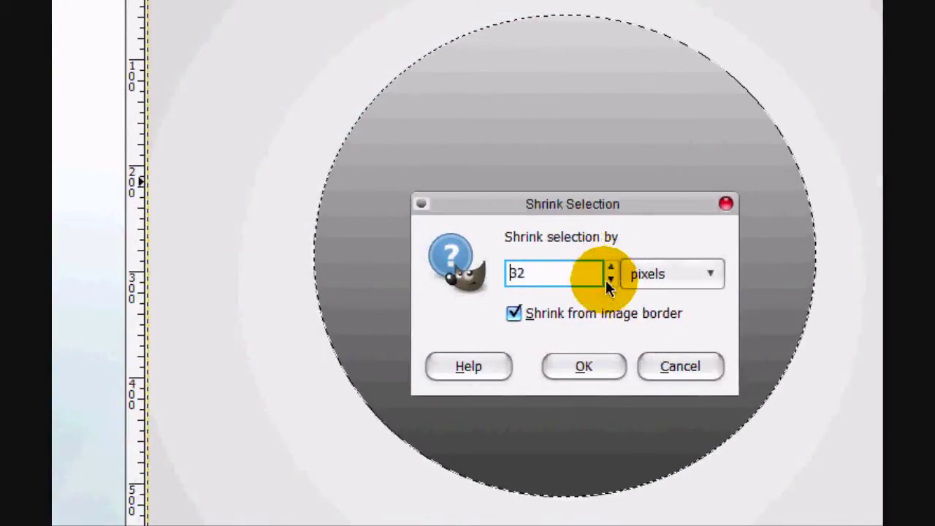
{"action": "left_click", "coordinate": [611, 268]}
{"action": "left_click", "coordinate": [612, 277]}
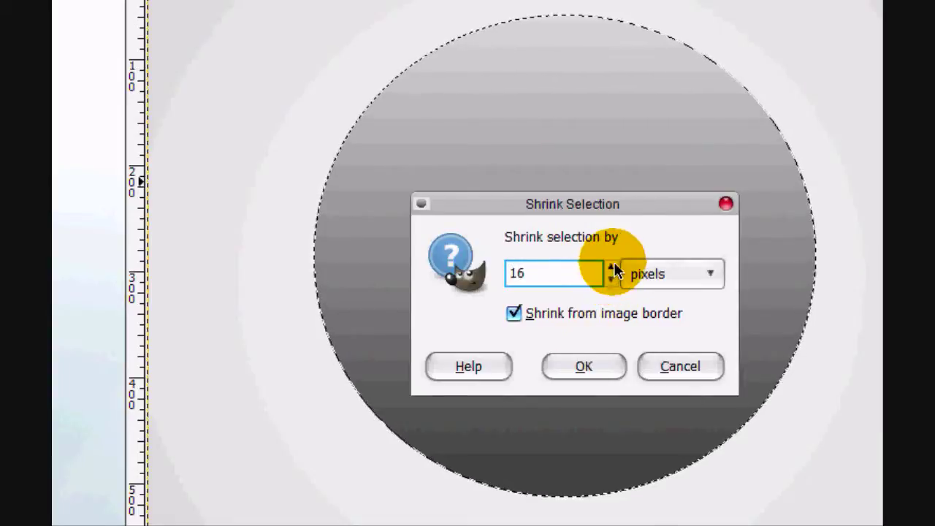
{"action": "left_click", "coordinate": [578, 373]}
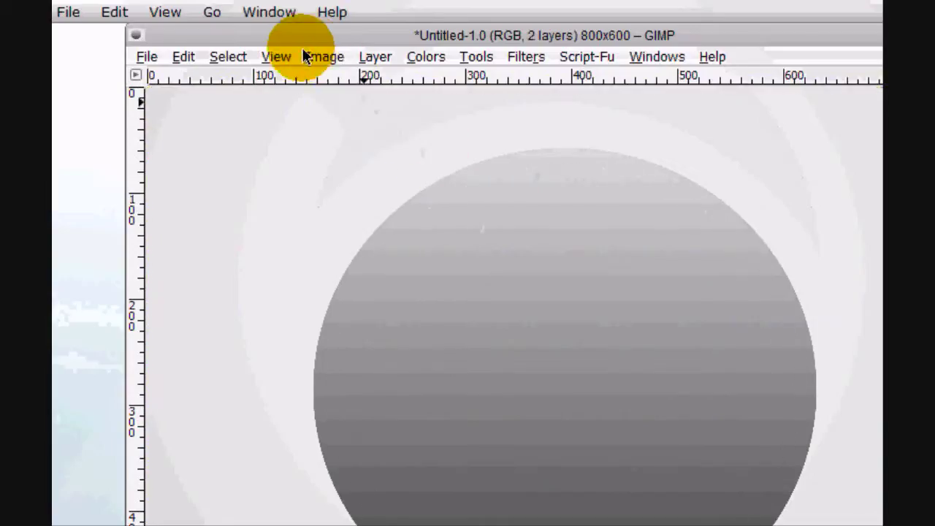
Undo the last selection shrink.
{"action": "left_click", "coordinate": [228, 56]}
{"action": "left_click", "coordinate": [407, 327]}
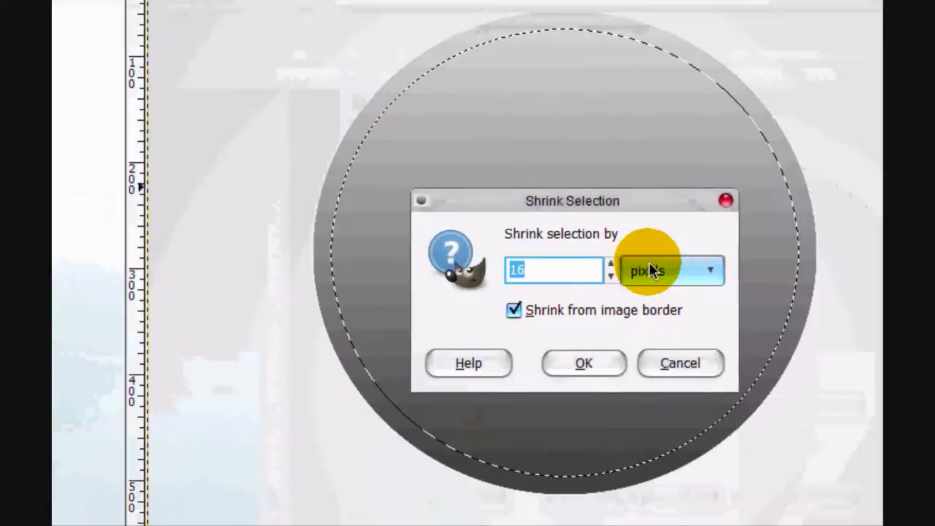
{"action": "left_click", "coordinate": [650, 370]}
{"action": "left_click", "coordinate": [323, 60]}
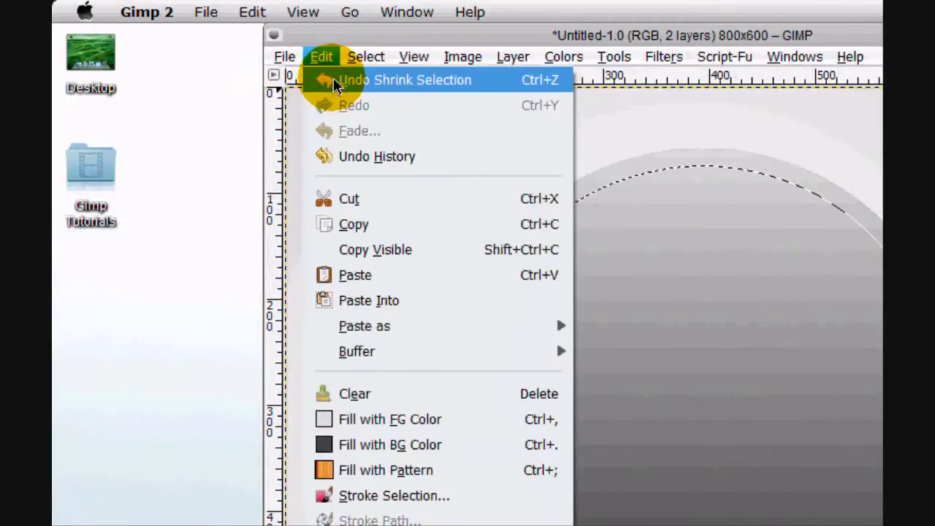
{"action": "left_click", "coordinate": [334, 84]}
Shrink the circular selection by 25 pixels.
{"action": "left_click", "coordinate": [366, 56]}
{"action": "left_click", "coordinate": [382, 324]}
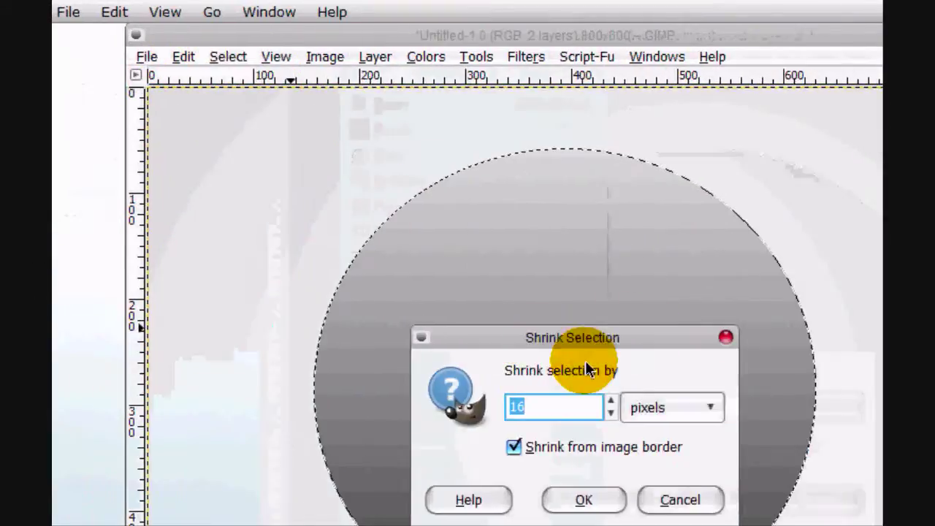
{"action": "left_click", "coordinate": [611, 402]}
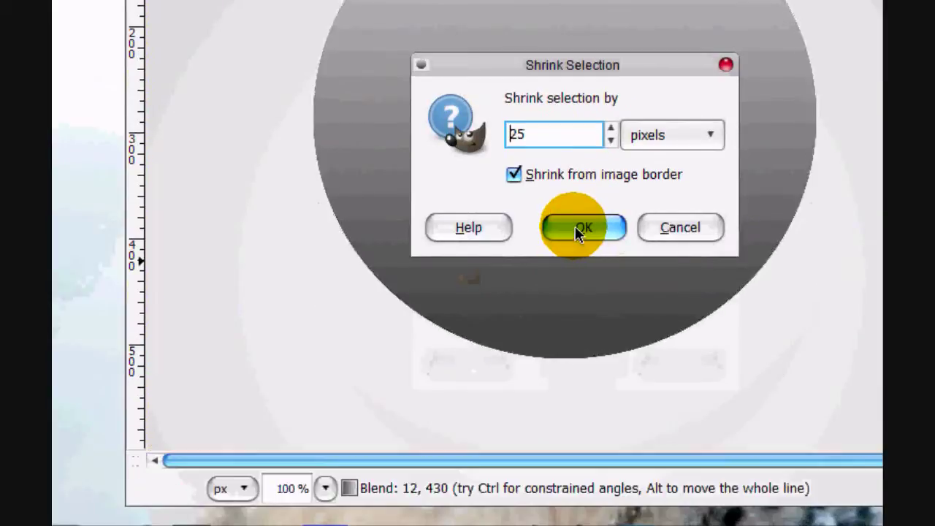
{"action": "left_click", "coordinate": [584, 362]}
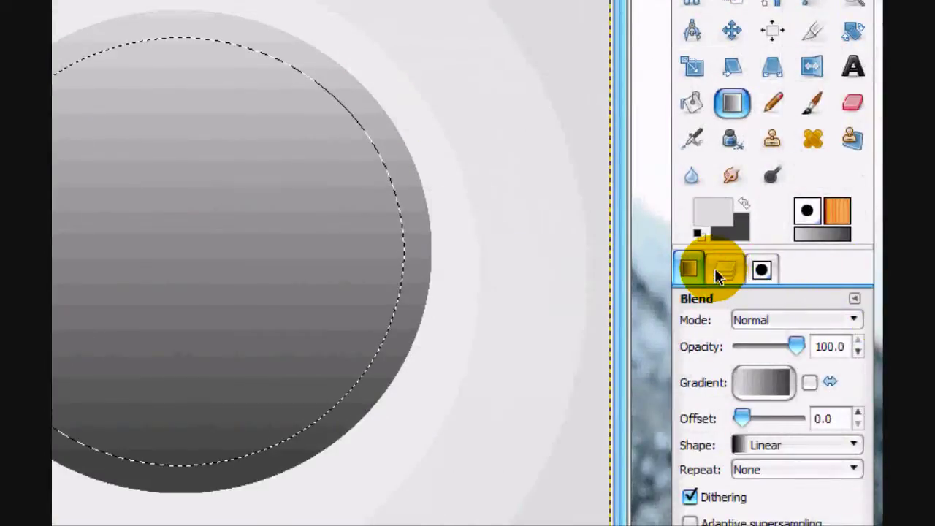
Select the background layer and add a new transparent layer directly above it.
{"action": "left_click", "coordinate": [833, 407]}
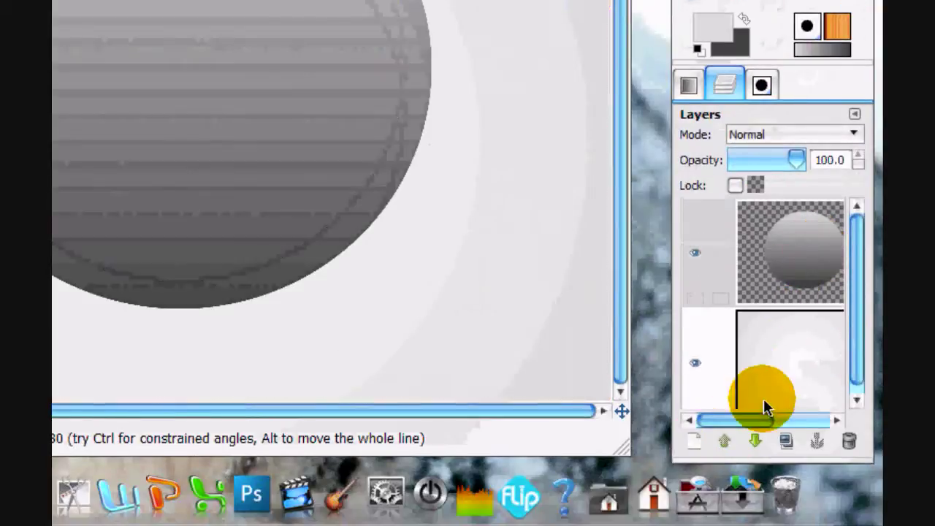
{"action": "left_click", "coordinate": [762, 437]}
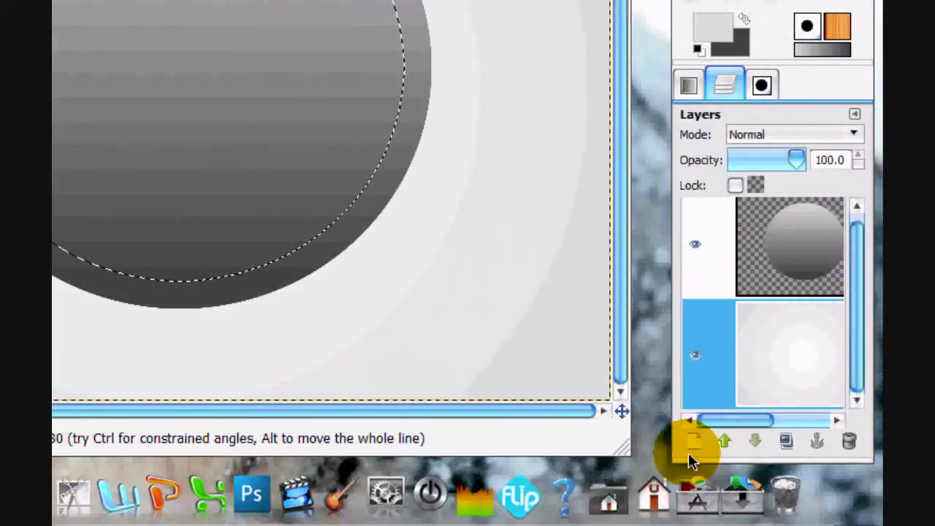
{"action": "left_click", "coordinate": [694, 443]}
{"action": "left_click", "coordinate": [358, 308]}
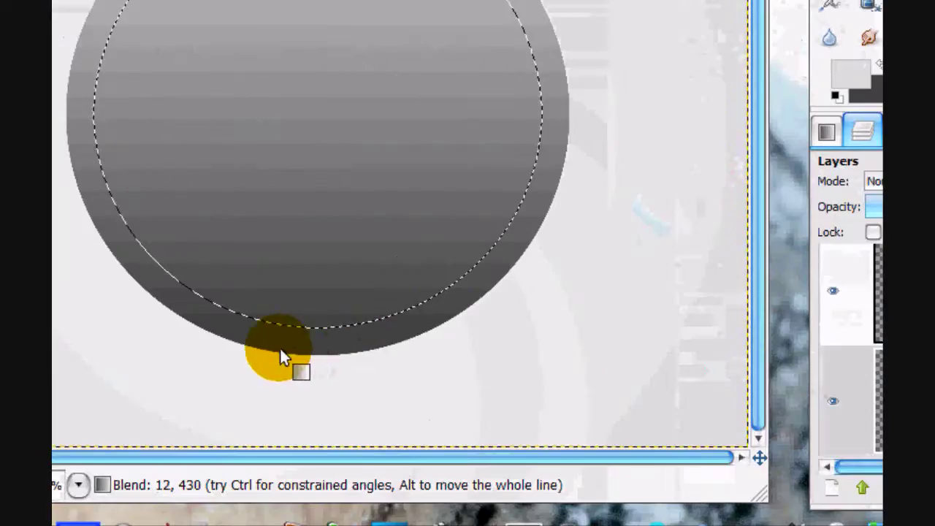
Raise the new layer above the larger grey circle and fill the circular selection with a vertical gradient, dark at its upper edge.
{"action": "mouse_move", "coordinate": [315, 323]}
{"action": "left_mouse_down"}
{"action": "mouse_move", "coordinate": [297, 133]}
{"action": "mouse_move", "coordinate": [323, 175]}
{"action": "mouse_move", "coordinate": [326, 164]}
{"action": "mouse_move", "coordinate": [320, 525]}
{"action": "mouse_move", "coordinate": [313, 330]}
{"action": "left_mouse_up"}
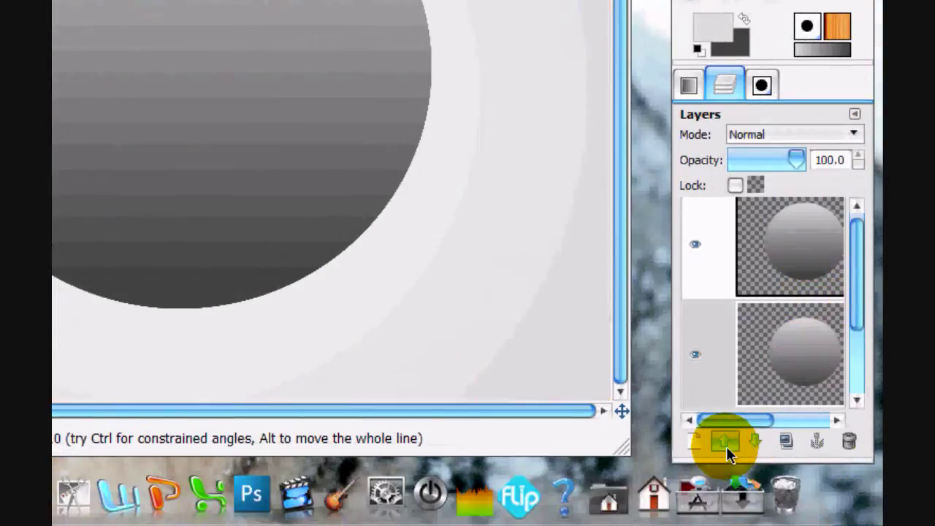
{"action": "left_click", "coordinate": [725, 488]}
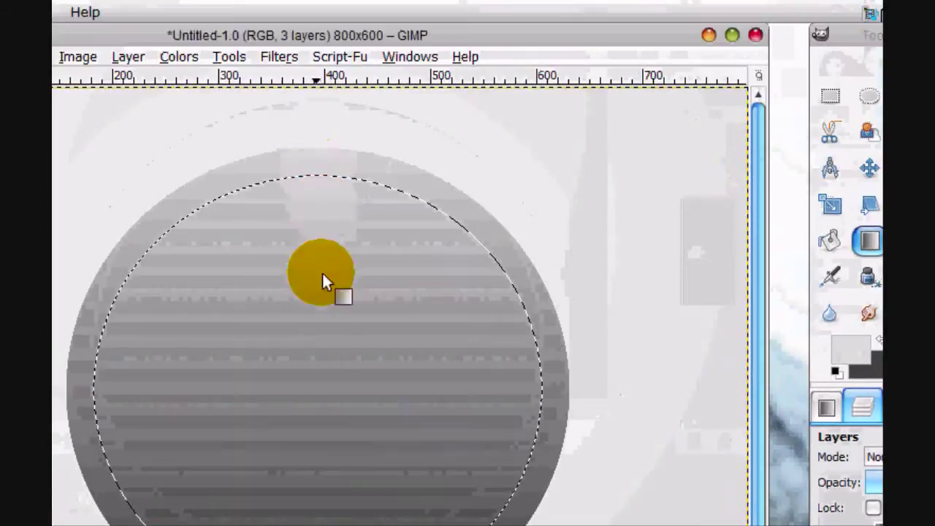
{"action": "mouse_move", "coordinate": [316, 184]}
{"action": "left_mouse_down"}
{"action": "mouse_move", "coordinate": [325, 339]}
{"action": "mouse_move", "coordinate": [251, 208]}
{"action": "mouse_move", "coordinate": [315, 182]}
{"action": "left_mouse_up"}
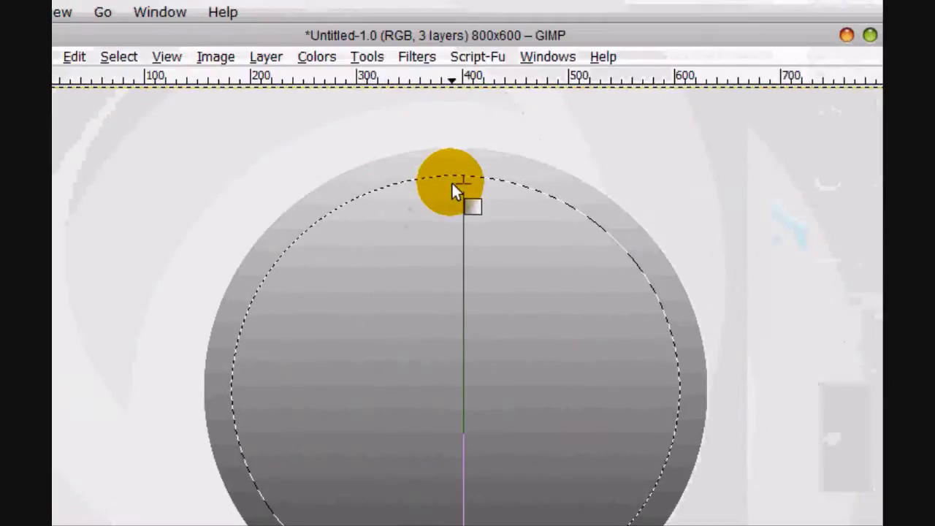
{"action": "left_click_drag", "start_coordinate": [452, 182], "coordinate": [447, 178]}
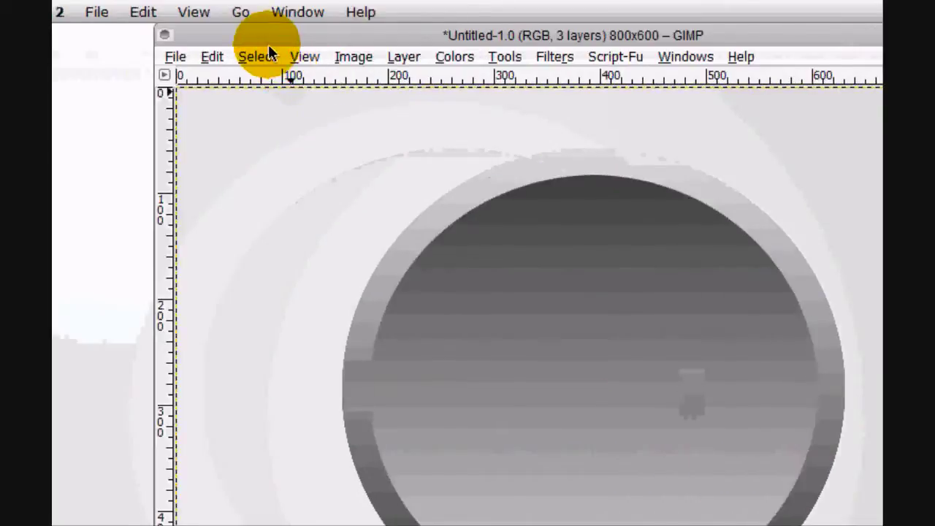
Shrink the circular selection by 25 pixels.
{"action": "left_click", "coordinate": [266, 54]}
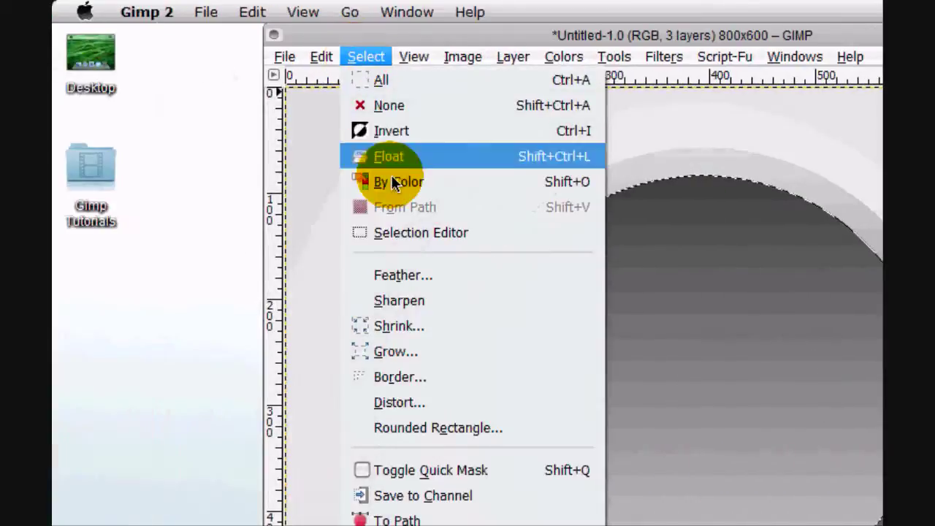
{"action": "left_click", "coordinate": [399, 327]}
{"action": "type", "text": "25"}
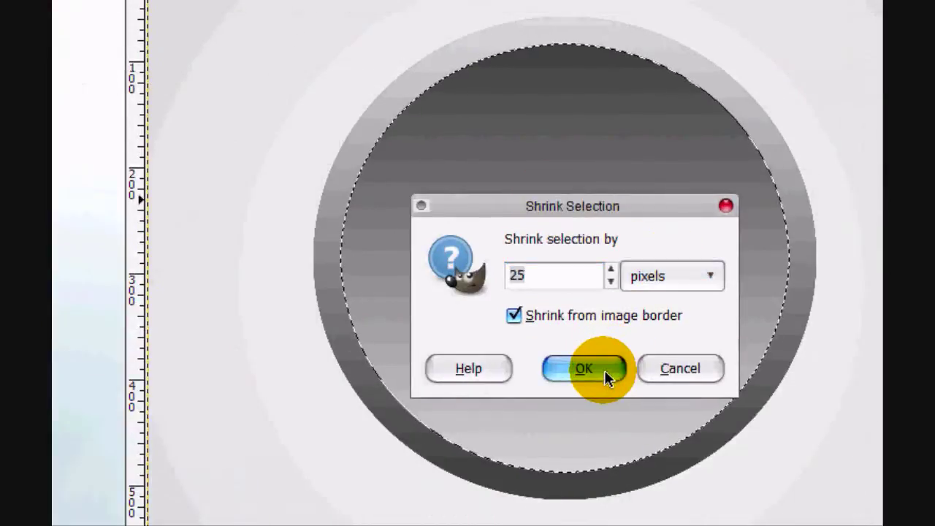
{"action": "left_click", "coordinate": [720, 497]}
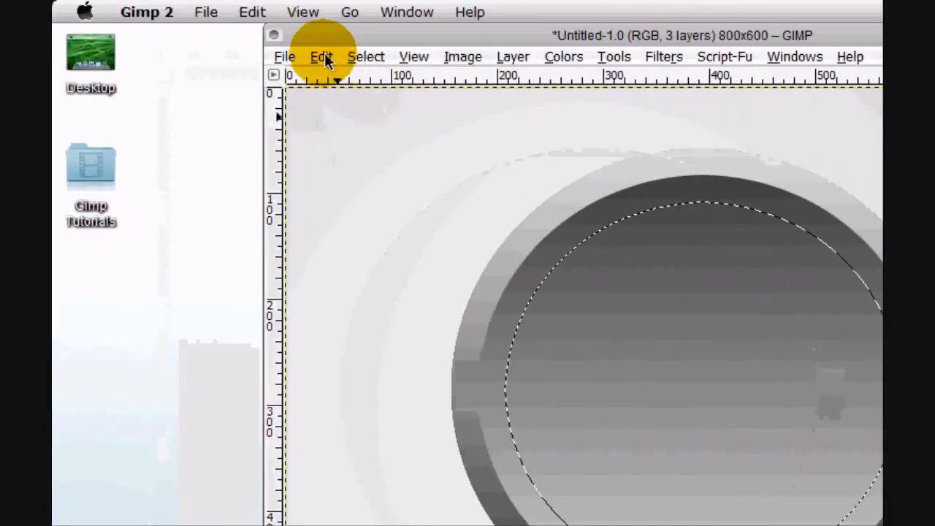
Cut the selected inner circle out of the dark-topped gradient layer to form a ring.
{"action": "left_click", "coordinate": [322, 58]}
{"action": "left_click", "coordinate": [363, 201]}
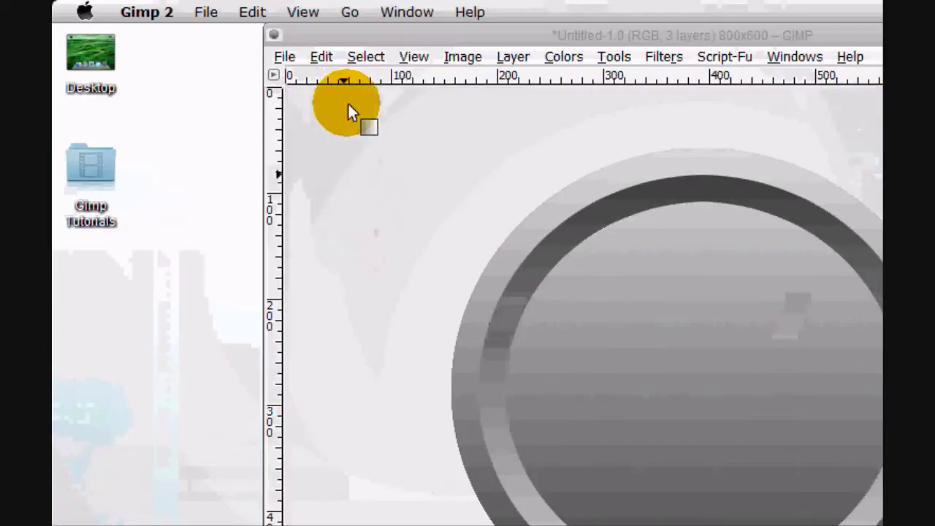
{"action": "left_click", "coordinate": [321, 56]}
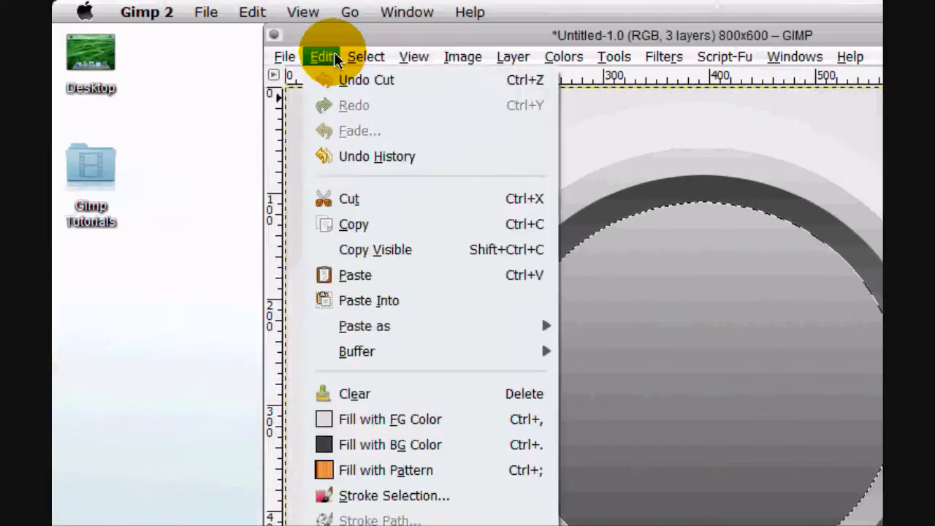
{"action": "left_click", "coordinate": [417, 31]}
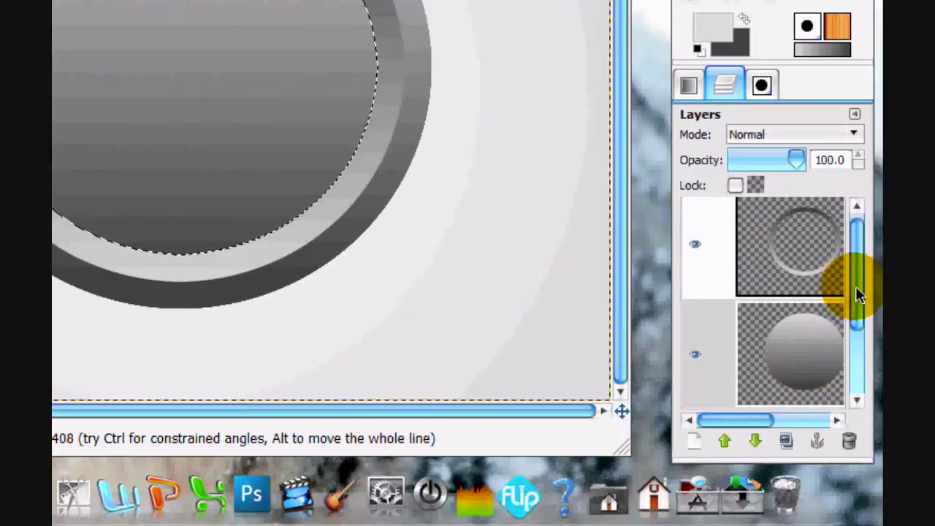
Set the foreground colour to bright blue and the background colour to dark navy blue (R 0, G 22, B 66).
{"action": "left_click", "coordinate": [856, 300]}
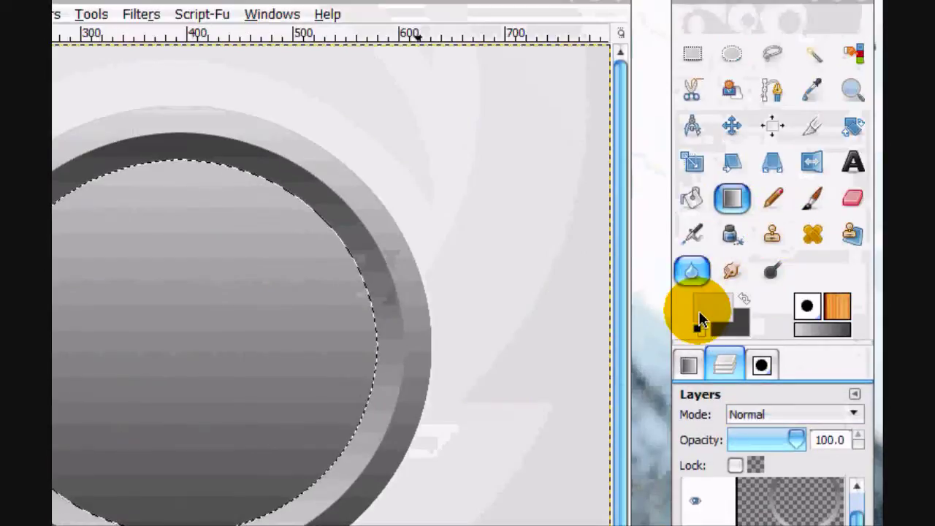
{"action": "left_click", "coordinate": [707, 33]}
{"action": "left_click", "coordinate": [323, 359]}
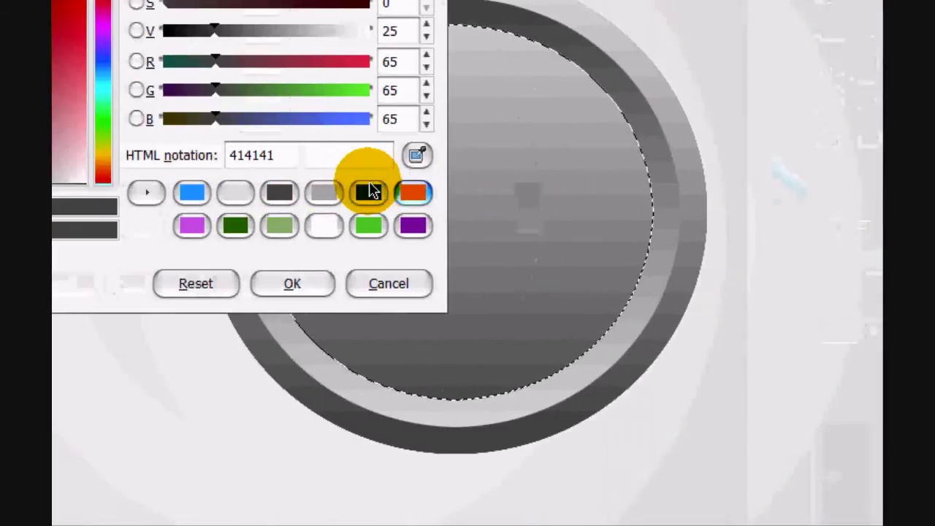
{"action": "left_click", "coordinate": [92, 192]}
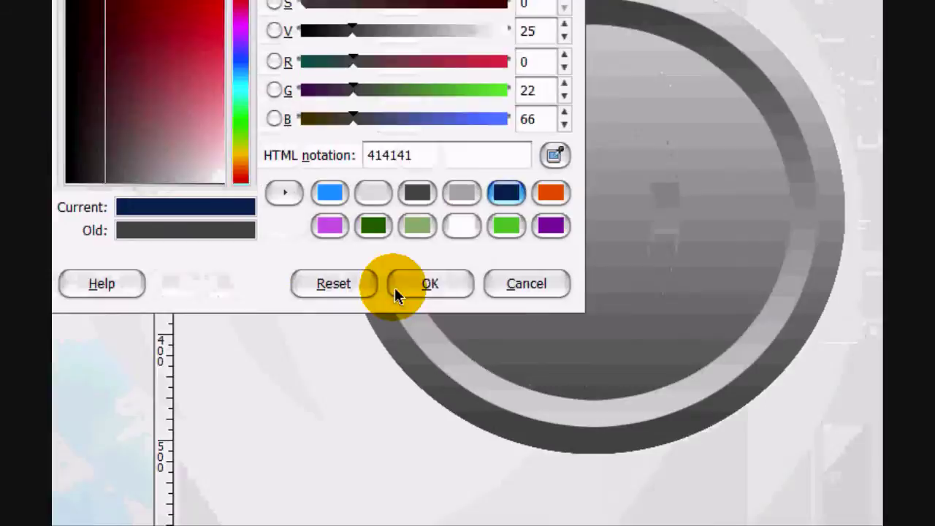
{"action": "left_click", "coordinate": [22, 279]}
{"action": "left_click_drag", "start_coordinate": [592, 159], "coordinate": [581, 525]}
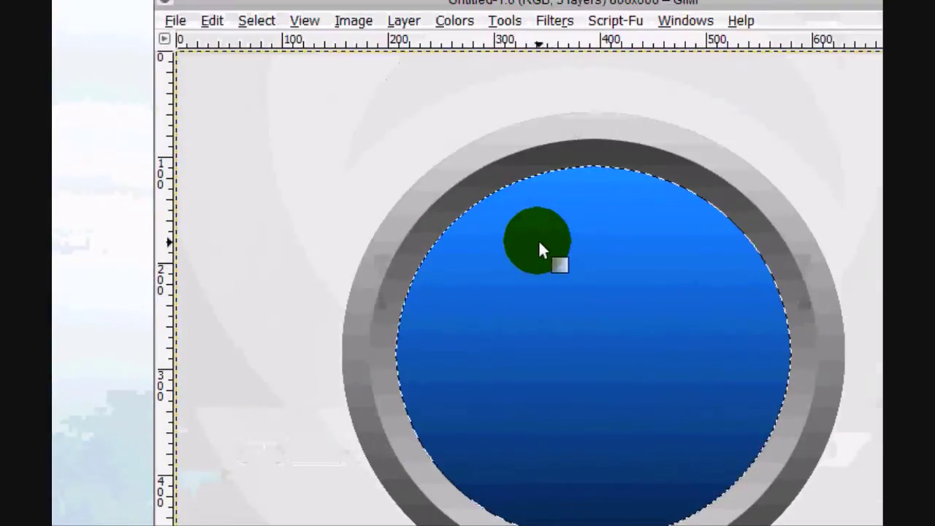
{"action": "left_click", "coordinate": [256, 21]}
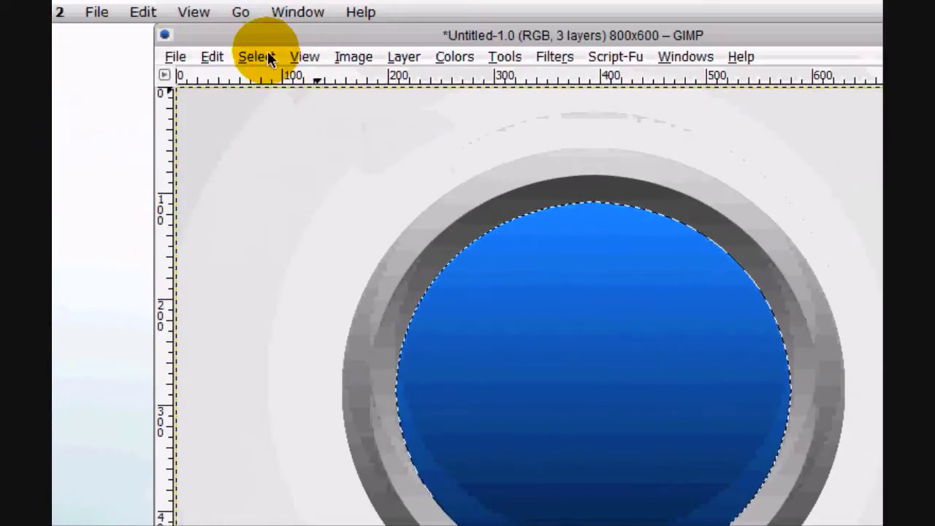
{"action": "left_click", "coordinate": [264, 74]}
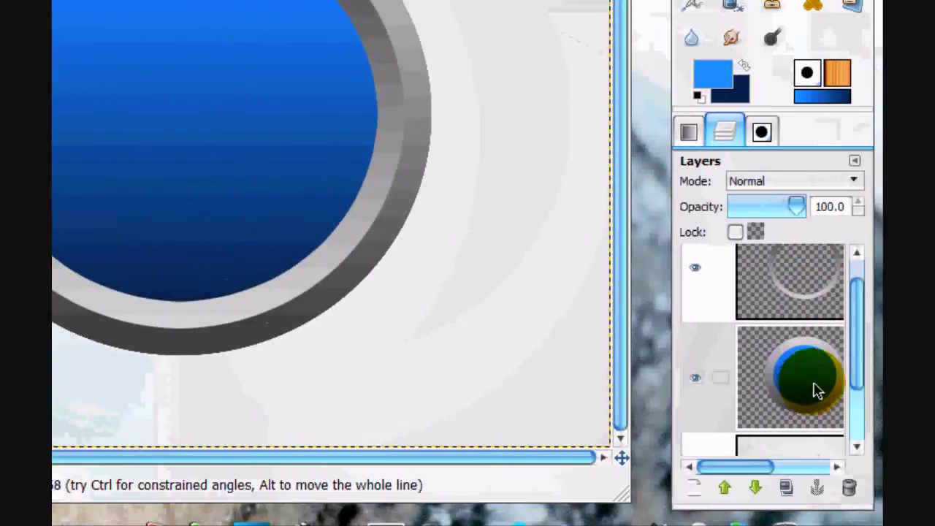
{"action": "key", "text": "ctrl+z"}
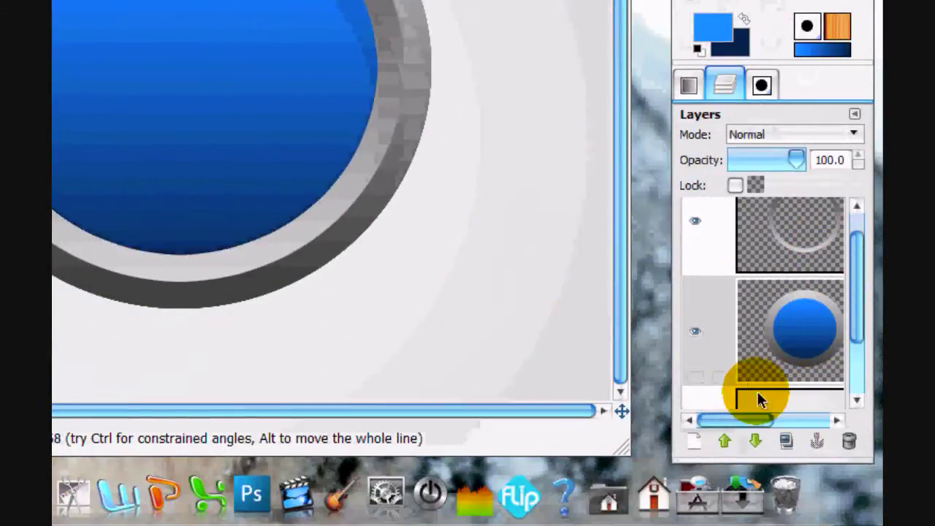
{"action": "key", "text": "ctrl+z"}
Fill the circular selection on a new 800 × 600 px layer with the blue gradient, bright at its upper edge, and deselect it.
{"action": "left_click", "coordinate": [694, 440]}
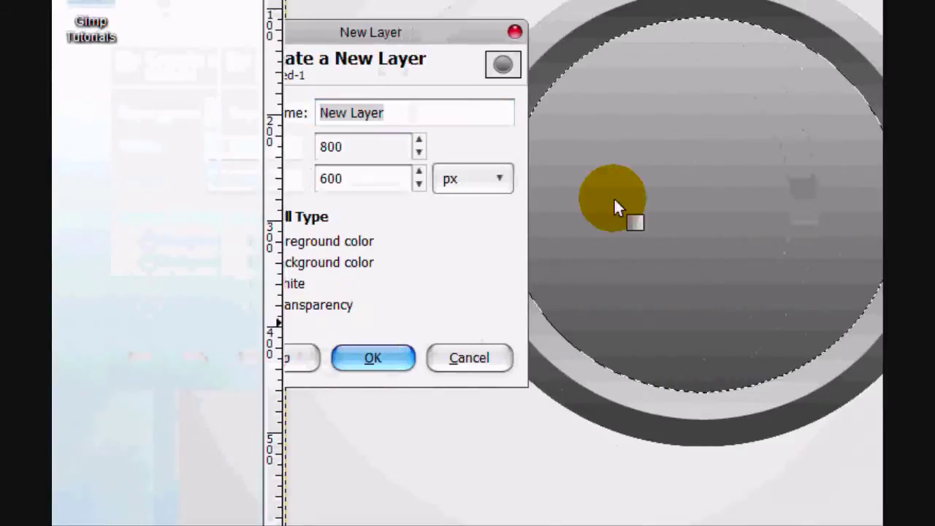
{"action": "key", "text": "Return"}
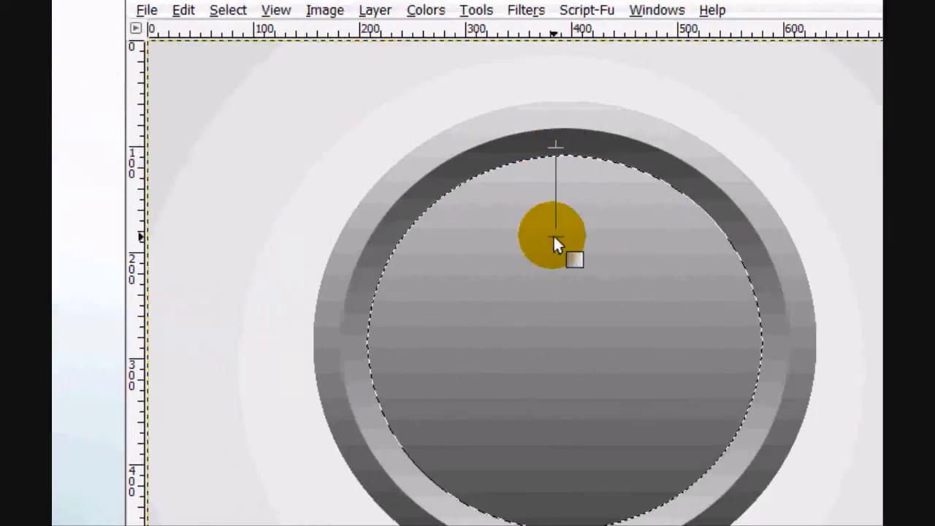
{"action": "left_click_drag", "start_coordinate": [553, 233], "coordinate": [535, 525]}
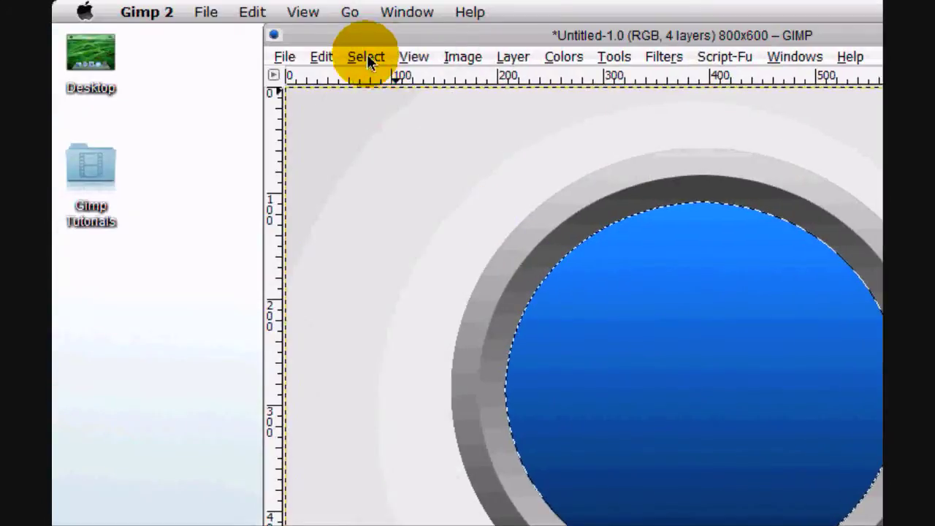
{"action": "left_click", "coordinate": [370, 63]}
{"action": "left_click", "coordinate": [358, 102]}
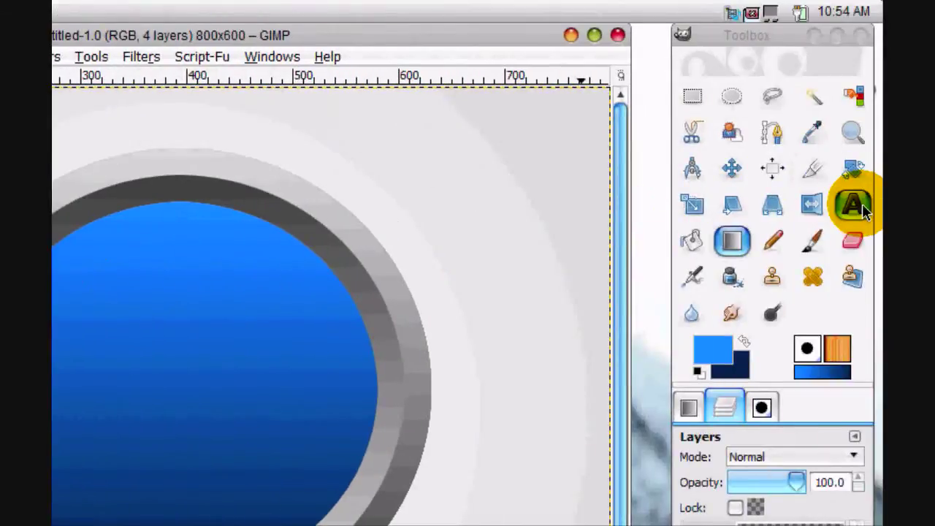
Add the centre-justified text "GIMP" over the blue circle in Rockwell Bold at 104 px.
{"action": "left_click", "coordinate": [855, 206]}
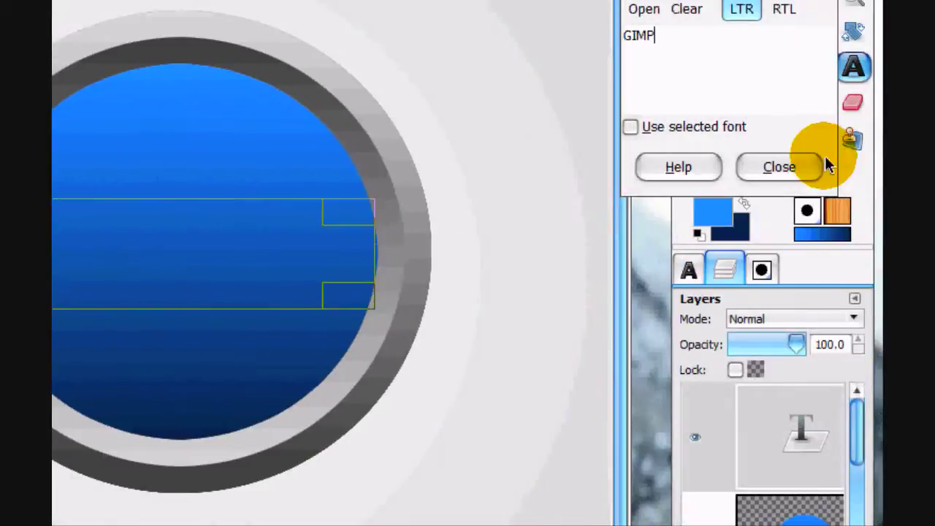
{"action": "left_click", "coordinate": [812, 165]}
{"action": "left_click", "coordinate": [687, 269]}
{"action": "left_click_drag", "start_coordinate": [814, 329], "coordinate": [599, 325]}
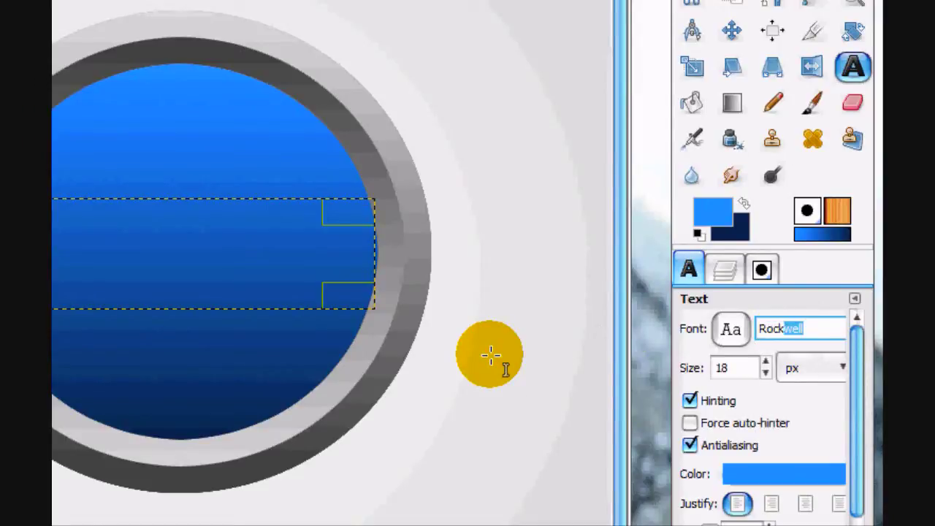
{"action": "type", "text": "Bold"}
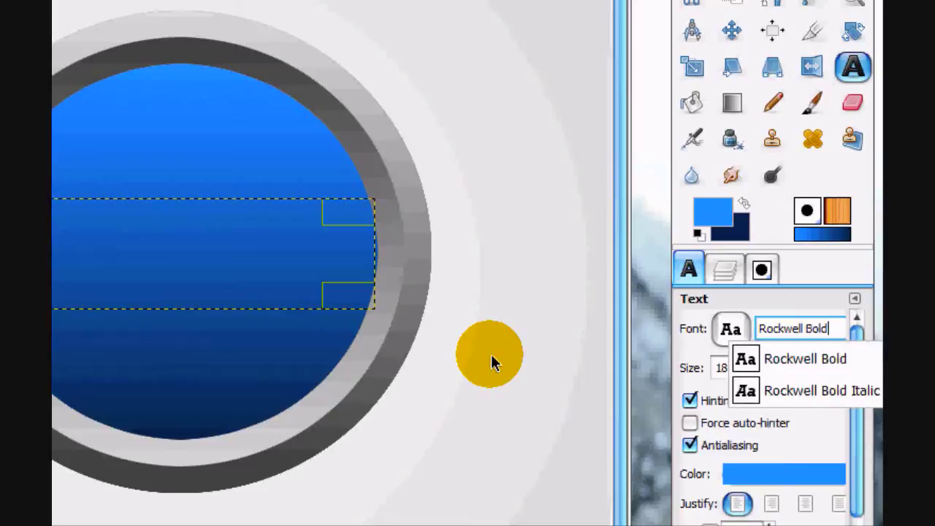
{"action": "left_click", "coordinate": [730, 329]}
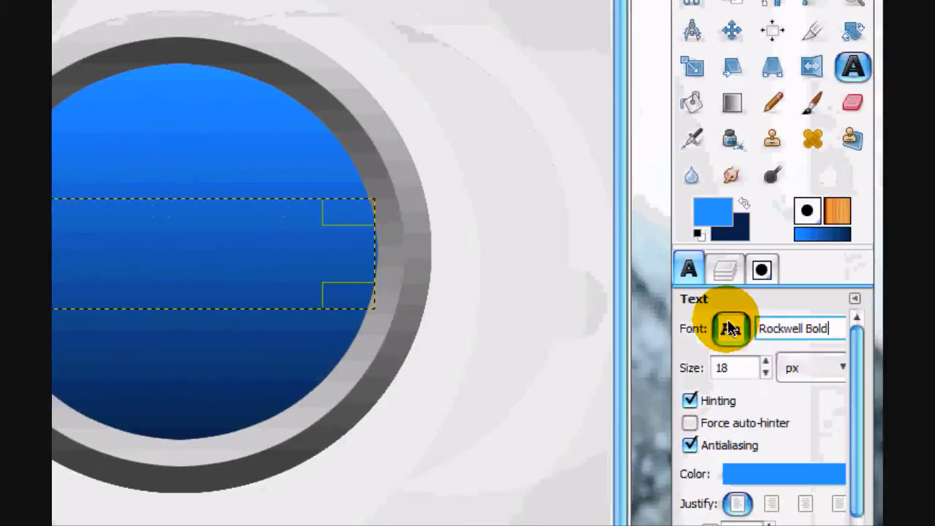
{"action": "left_click", "coordinate": [767, 363]}
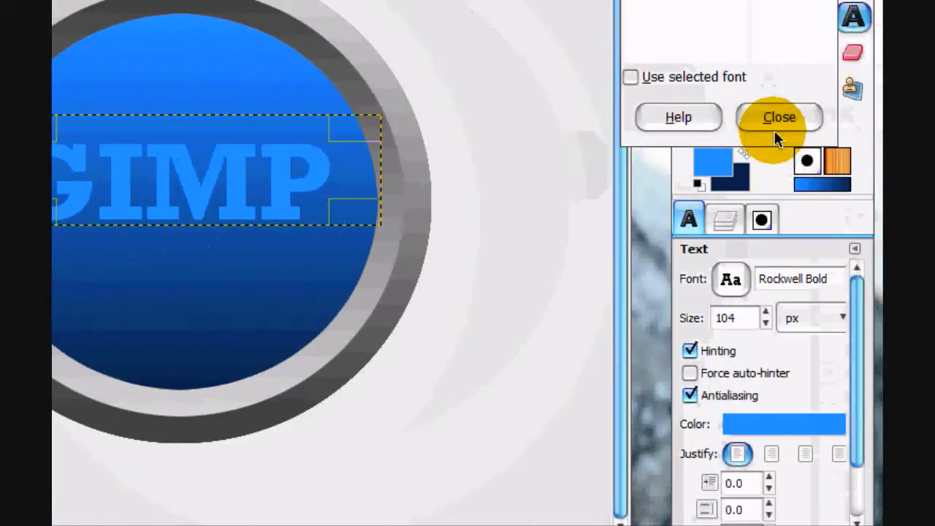
{"action": "left_click", "coordinate": [777, 132]}
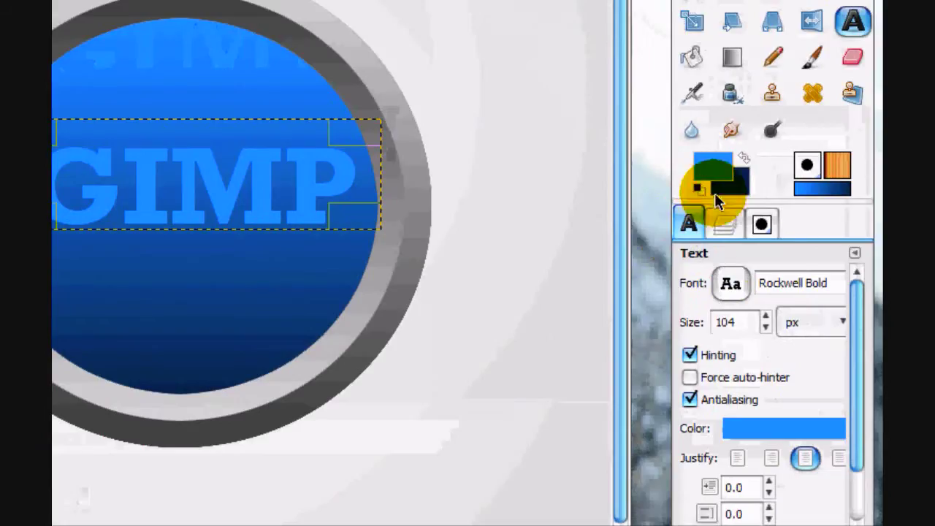
Autocrop the GIMP text layer and centre the text within the blue circle.
{"action": "left_click", "coordinate": [725, 86]}
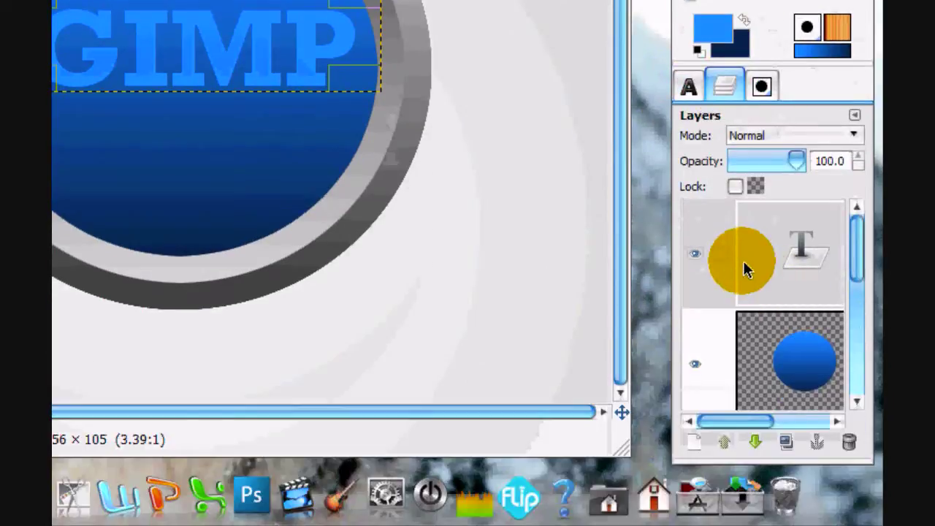
{"action": "right_click", "coordinate": [767, 256]}
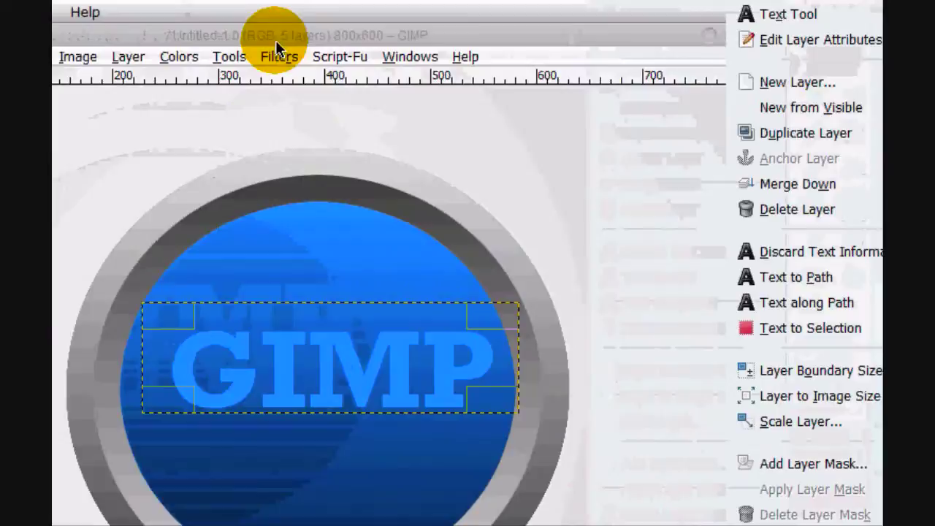
{"action": "left_click", "coordinate": [125, 58]}
{"action": "left_click", "coordinate": [483, 313]}
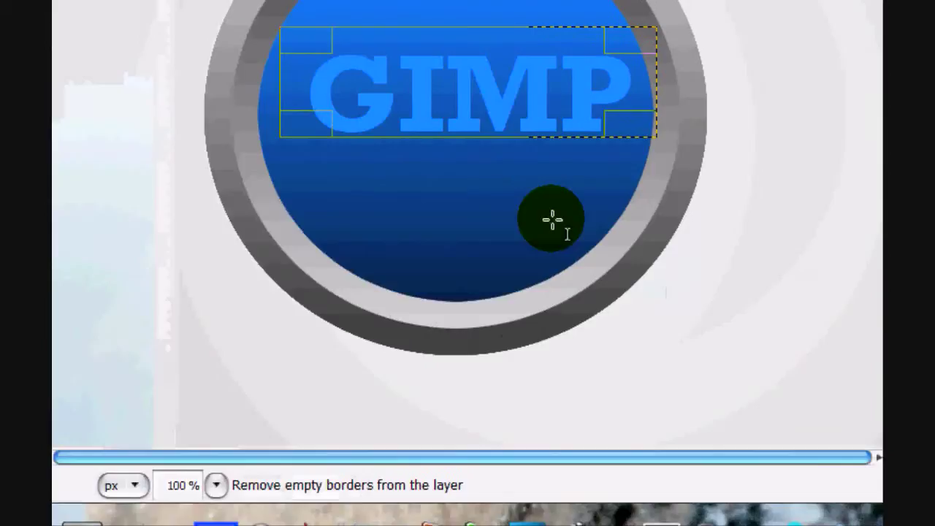
{"action": "left_click", "coordinate": [768, 169]}
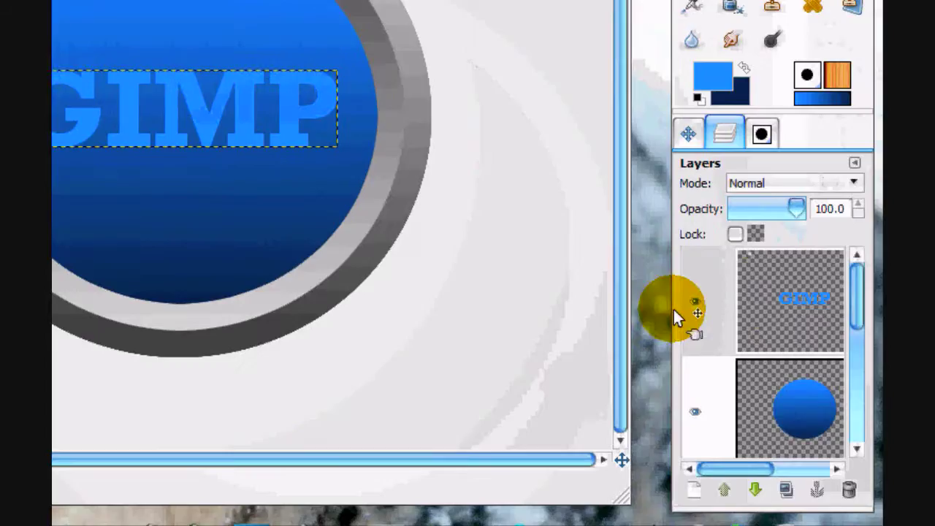
Select the shape of the GIMP lettering and add a new transparent layer directly above the blue circle layer.
{"action": "right_click", "coordinate": [761, 285]}
{"action": "left_click", "coordinate": [632, 310]}
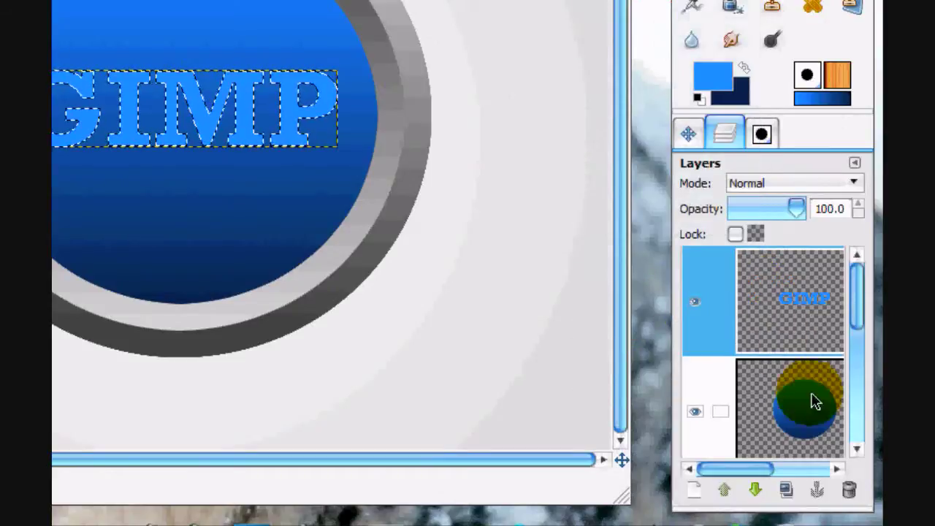
{"action": "left_click", "coordinate": [790, 408]}
{"action": "left_click", "coordinate": [694, 489]}
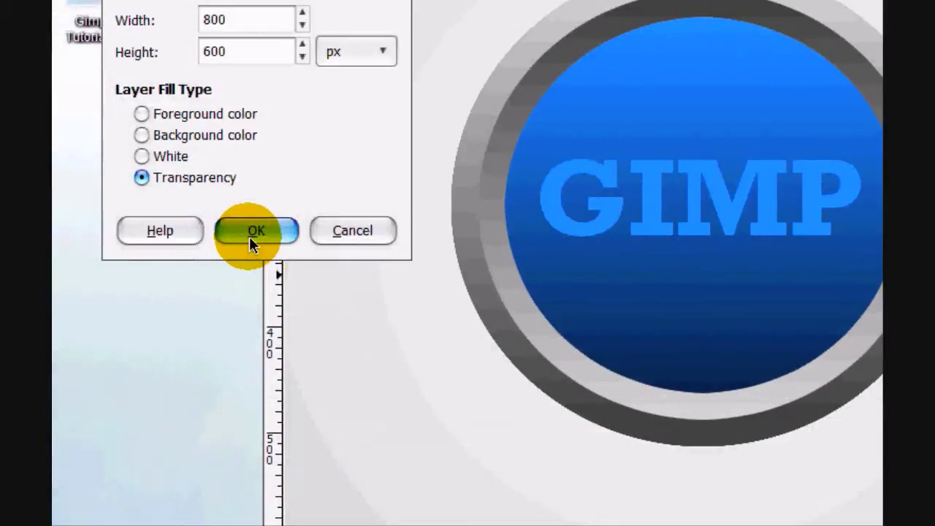
{"action": "left_click", "coordinate": [256, 93]}
Choose the Bucket Fill tool and reset the foreground and background colours to their defaults.
{"action": "left_click", "coordinate": [692, 193]}
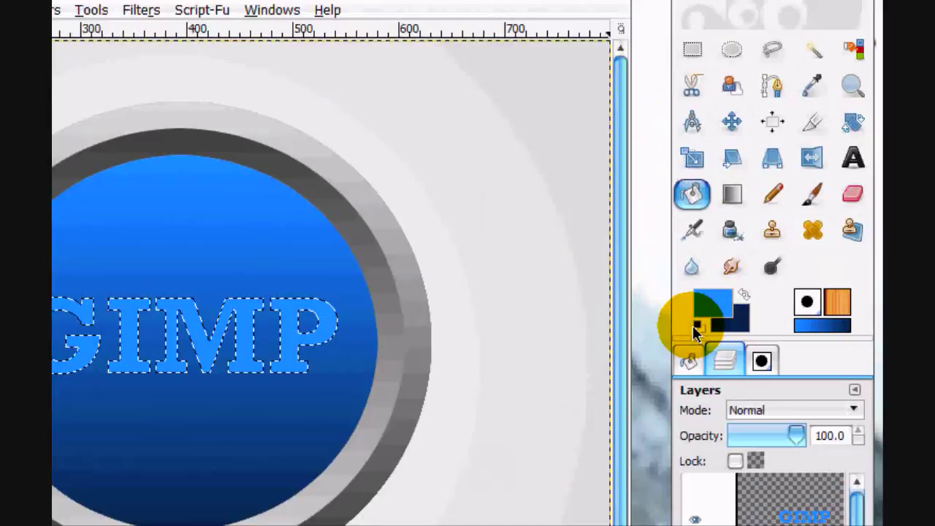
{"action": "left_click", "coordinate": [695, 326]}
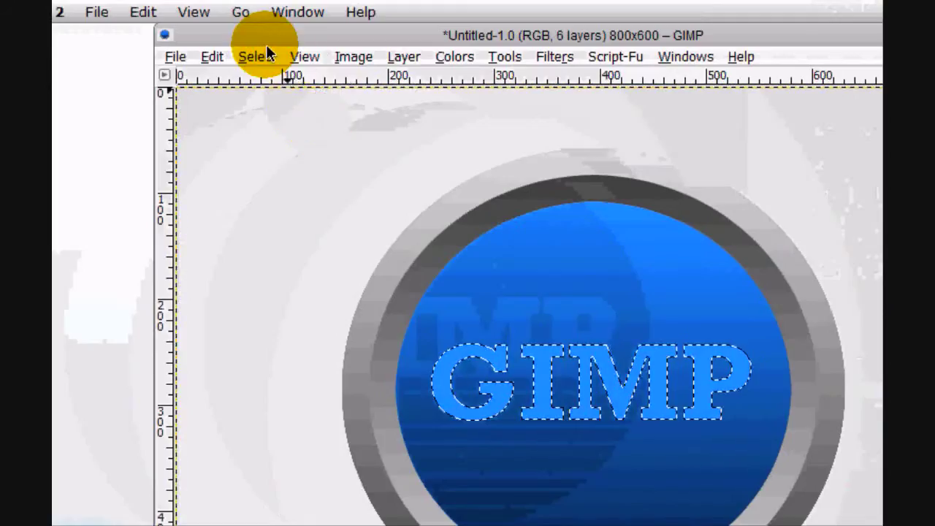
Clear the selection and apply a Gaussian Blur with a 9 px radius to the black GIMP lettering layer.
{"action": "left_click", "coordinate": [263, 55]}
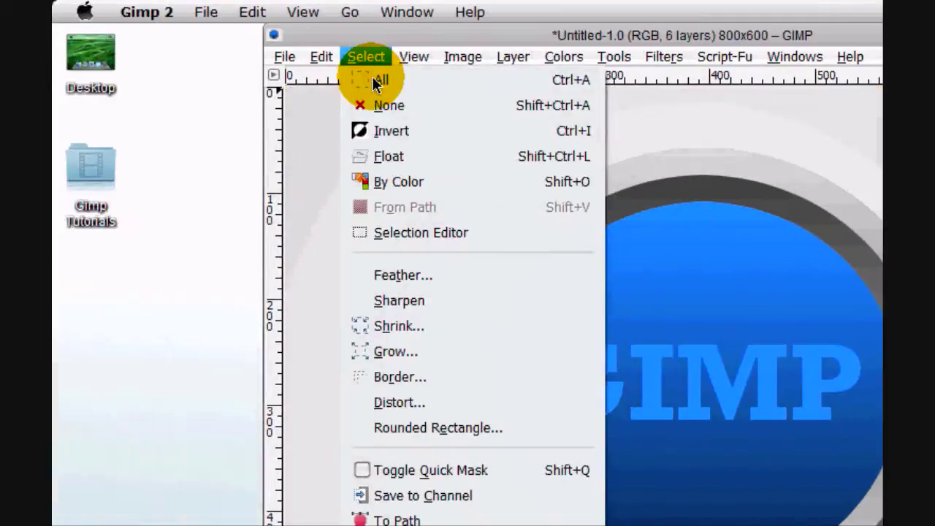
{"action": "left_click", "coordinate": [389, 105]}
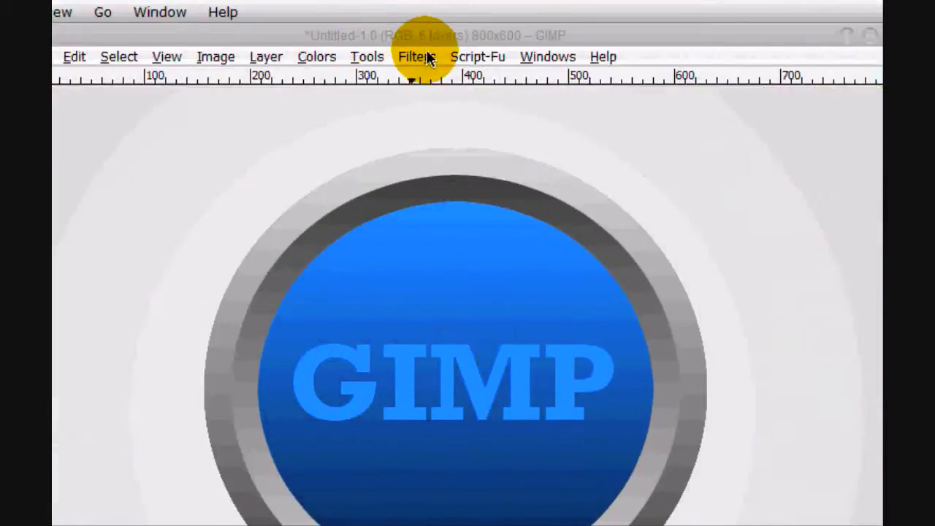
{"action": "left_click", "coordinate": [666, 56]}
{"action": "mouse_move", "coordinate": [475, 199]}
{"action": "left_click", "coordinate": [742, 222]}
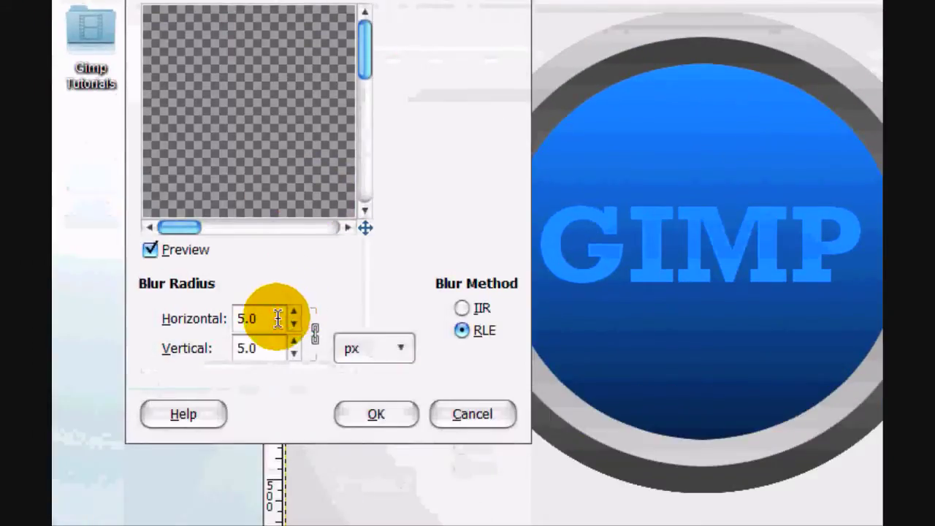
{"action": "double_click", "coordinate": [263, 456]}
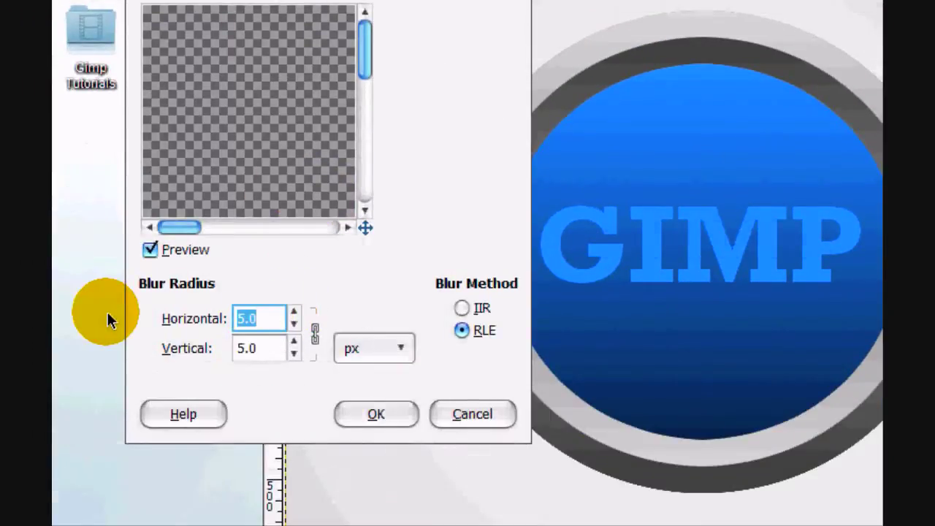
{"action": "key", "text": "BackSpace"}
{"action": "type", "text": "9"}
{"action": "key", "text": "Return"}
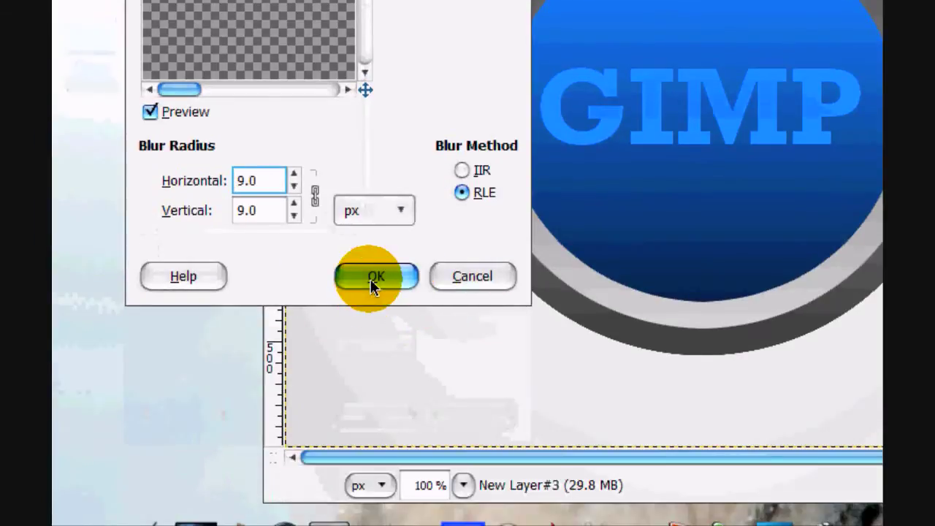
{"action": "left_click", "coordinate": [370, 278]}
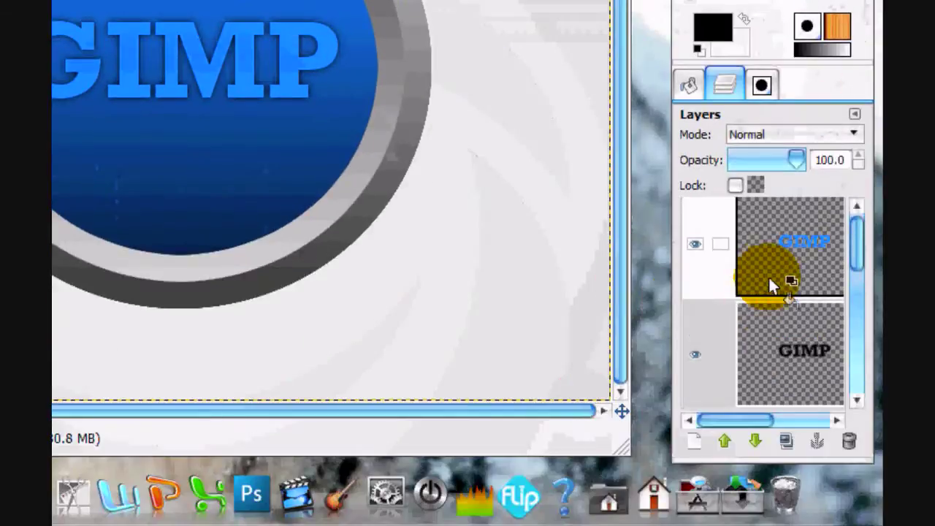
Select the shape of the blue GIMP text layer and grow that selection.
{"action": "right_click", "coordinate": [774, 285]}
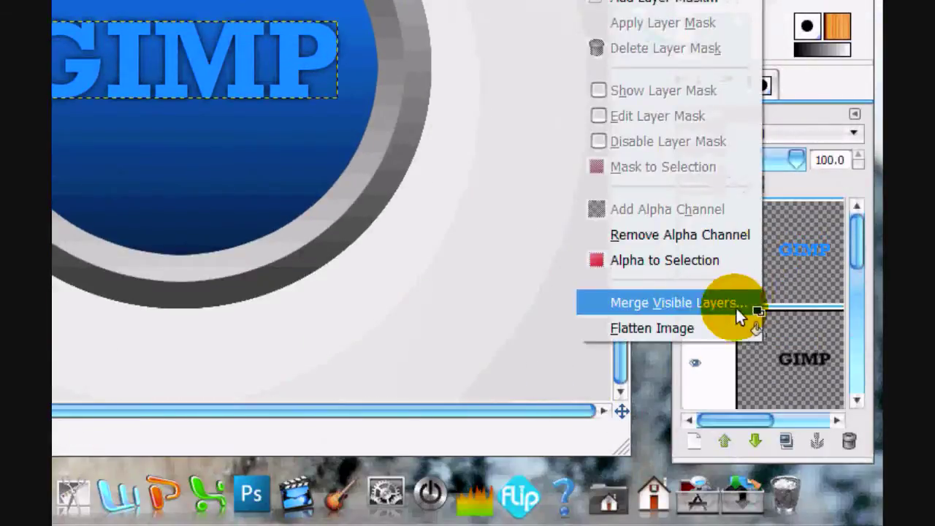
{"action": "left_click", "coordinate": [649, 263]}
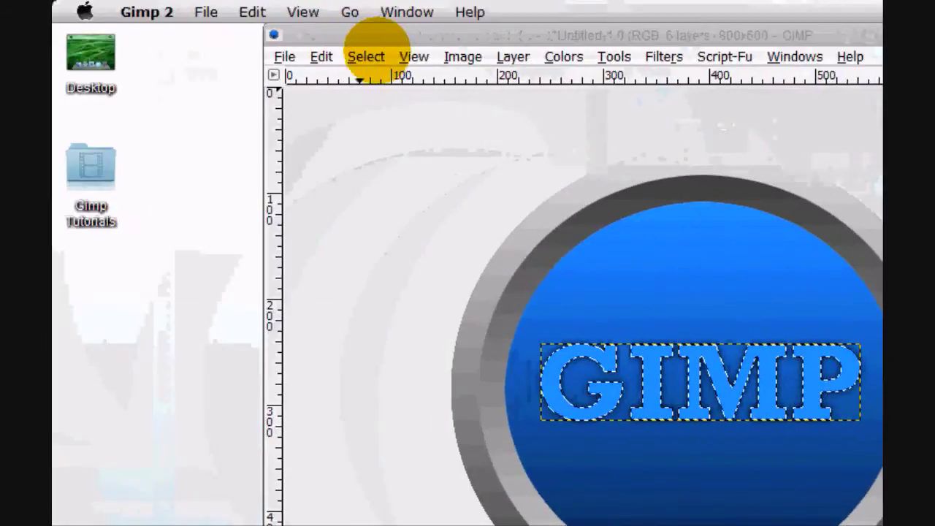
{"action": "left_click", "coordinate": [365, 57]}
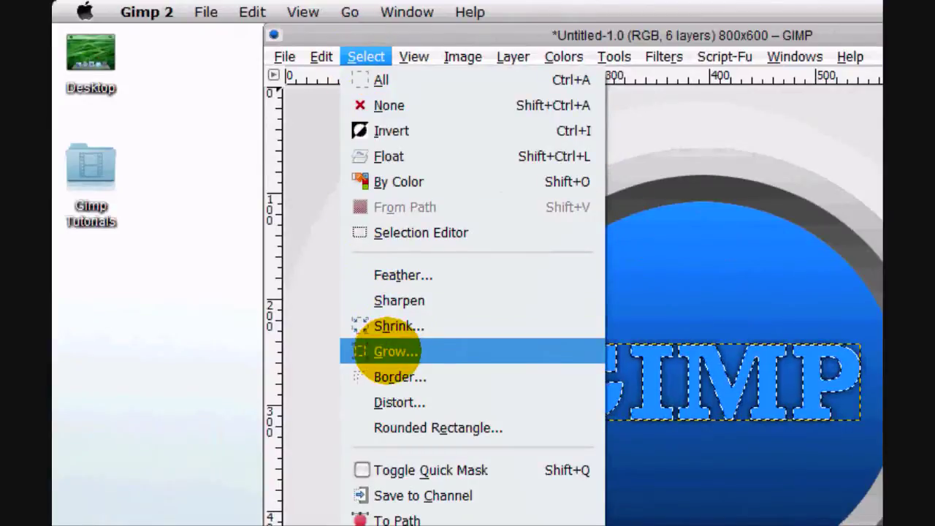
{"action": "left_click", "coordinate": [395, 352]}
{"action": "left_click", "coordinate": [584, 353]}
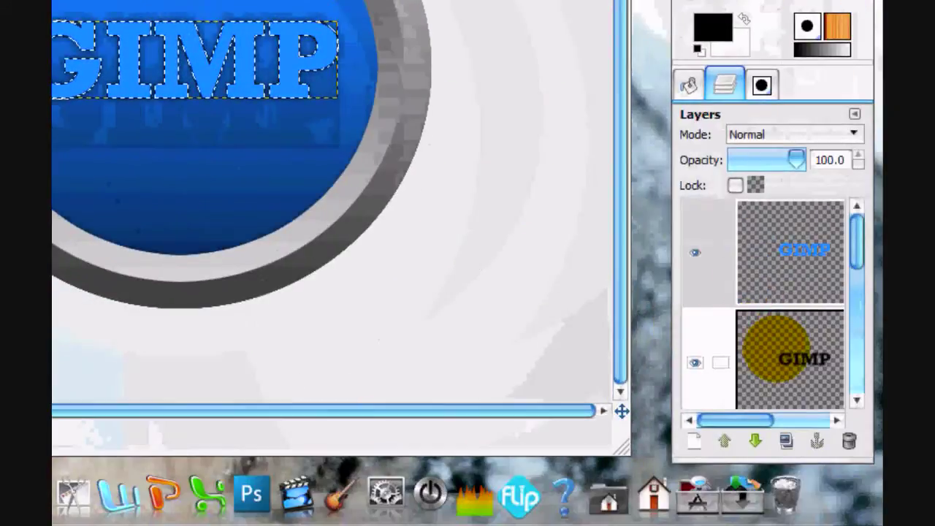
Expand the GIMP text layer to the image size.
{"action": "left_click", "coordinate": [777, 349]}
{"action": "right_click", "coordinate": [800, 344]}
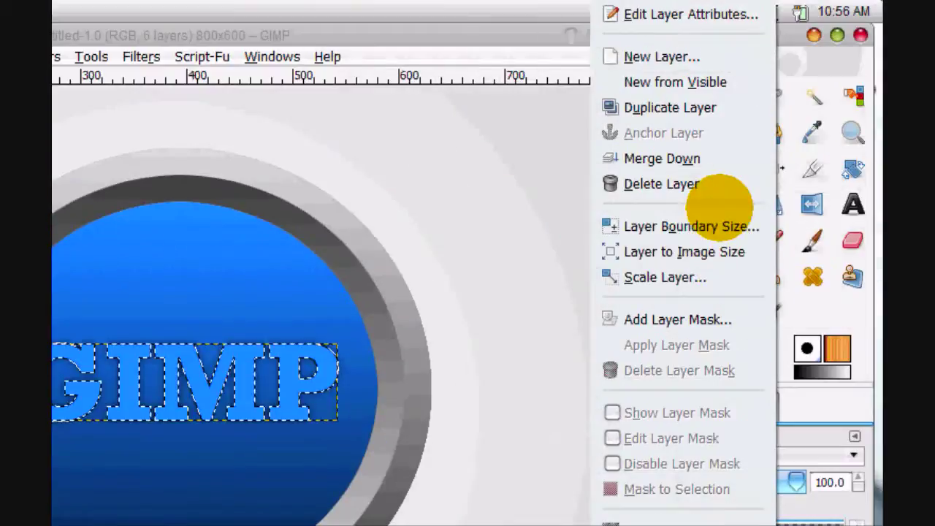
{"action": "left_click", "coordinate": [706, 251]}
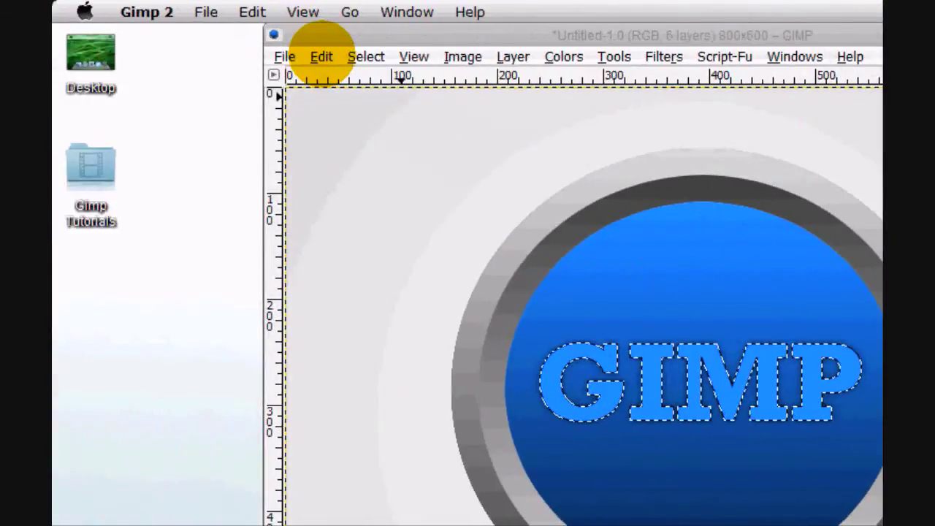
Cut the grown lettering selection out of the blurred black shadow layer and clear the selection.
{"action": "left_click", "coordinate": [322, 57]}
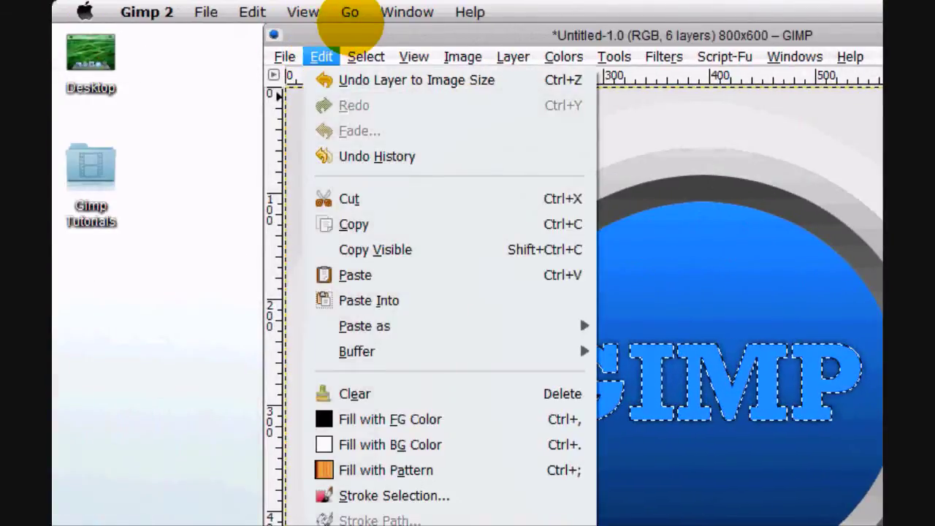
{"action": "left_click", "coordinate": [351, 23]}
{"action": "left_click", "coordinate": [755, 359]}
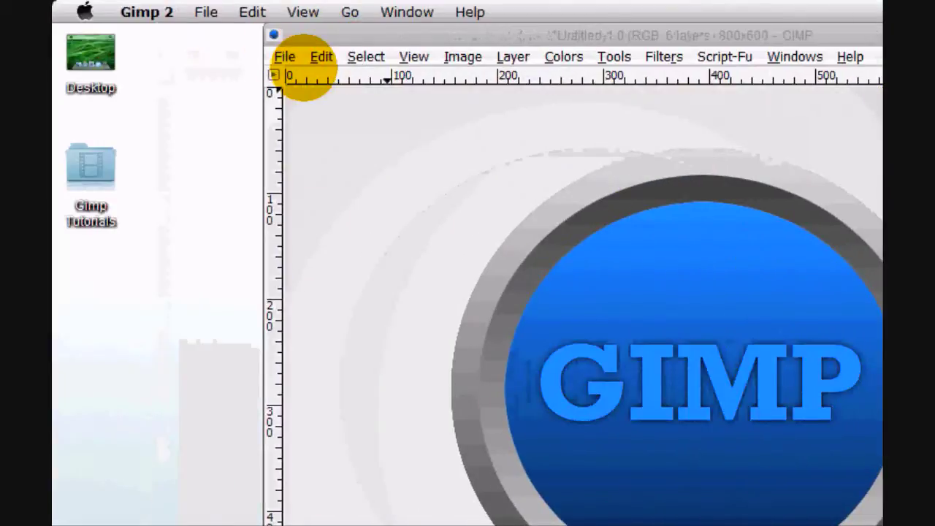
{"action": "left_click", "coordinate": [321, 56]}
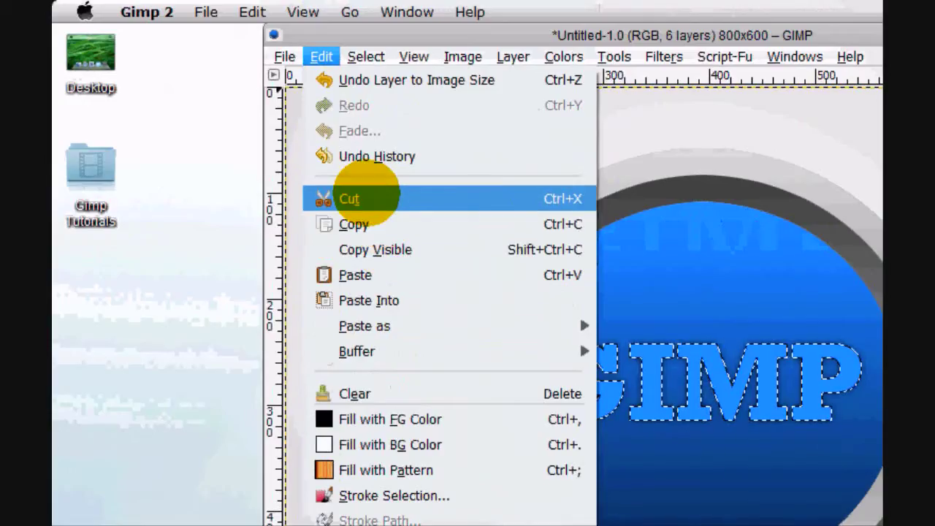
{"action": "left_click", "coordinate": [351, 198]}
{"action": "left_click", "coordinate": [366, 56]}
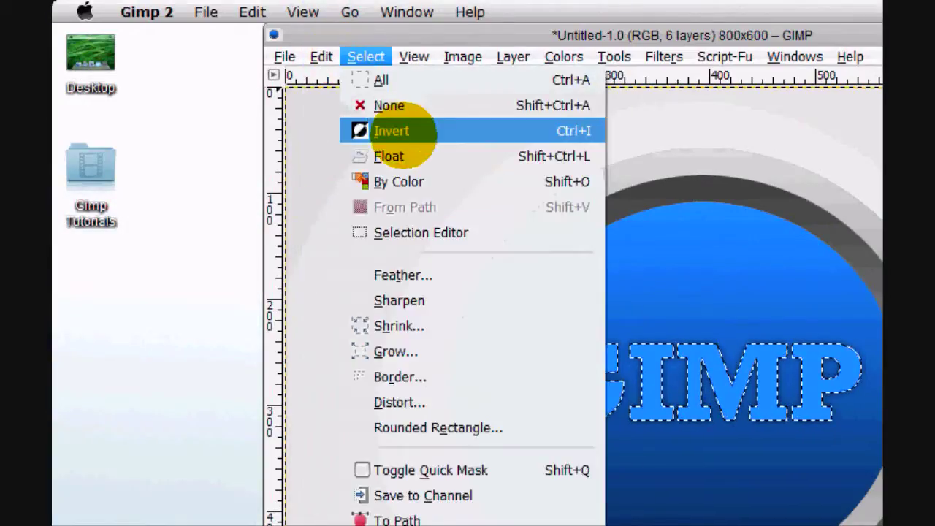
{"action": "left_click", "coordinate": [409, 106]}
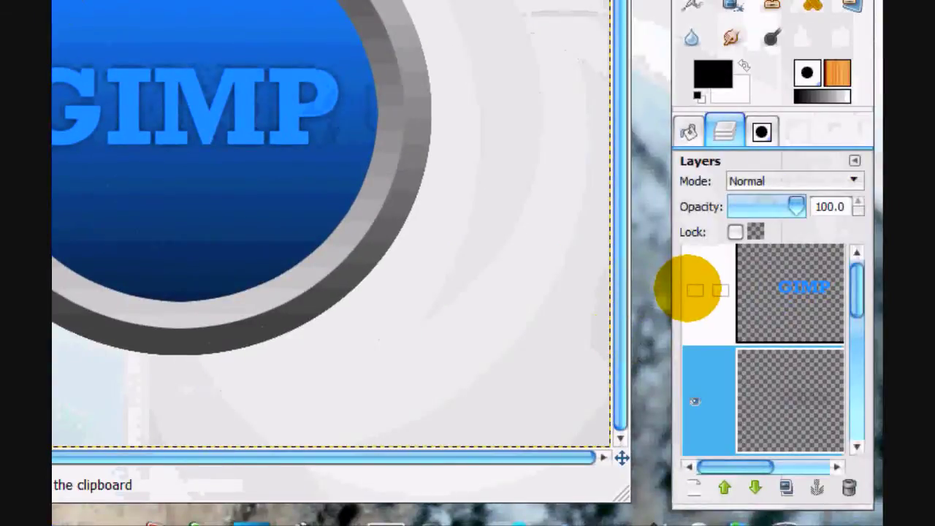
Hide the blue GIMP text layer and delete it.
{"action": "left_click", "coordinate": [693, 290]}
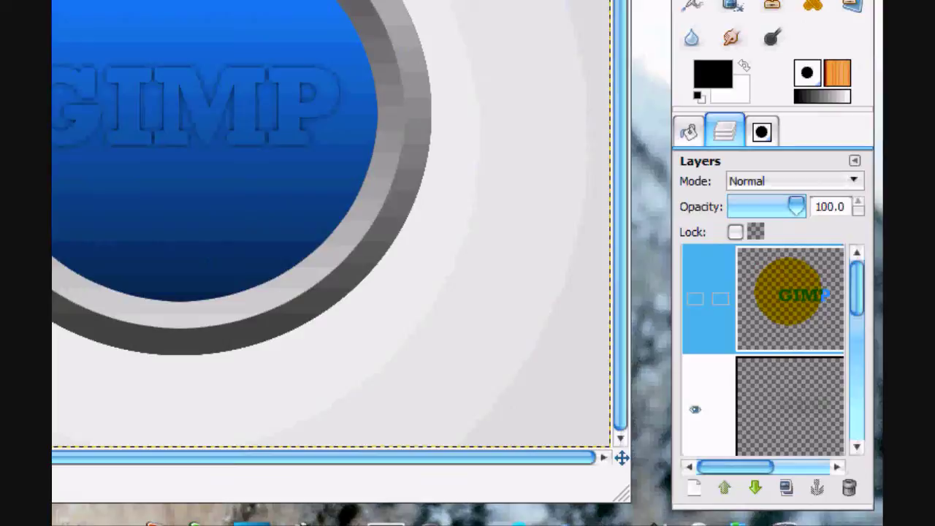
{"action": "left_click", "coordinate": [850, 488]}
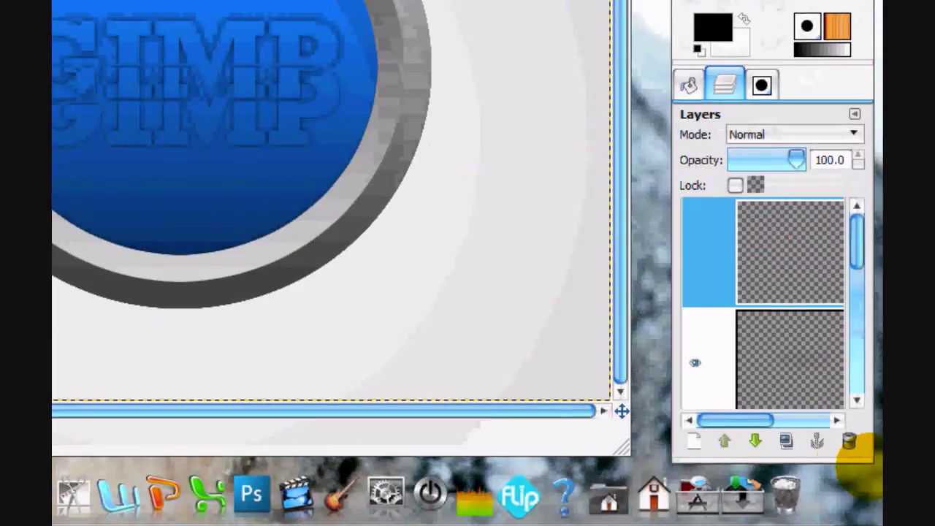
{"action": "left_click", "coordinate": [849, 446]}
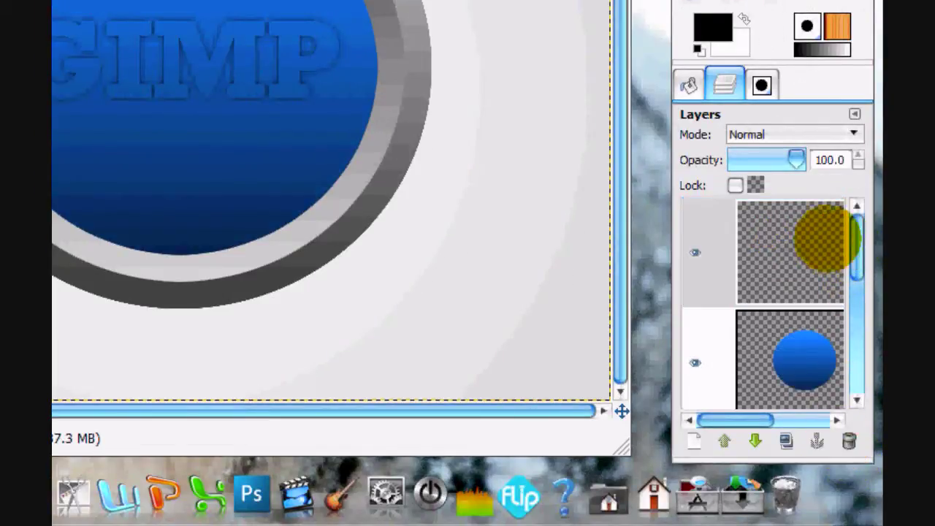
Set the Move tool to move the active layer and nudge the GIMP shadow layer slightly left.
{"action": "left_click", "coordinate": [794, 229]}
{"action": "left_click", "coordinate": [733, 167]}
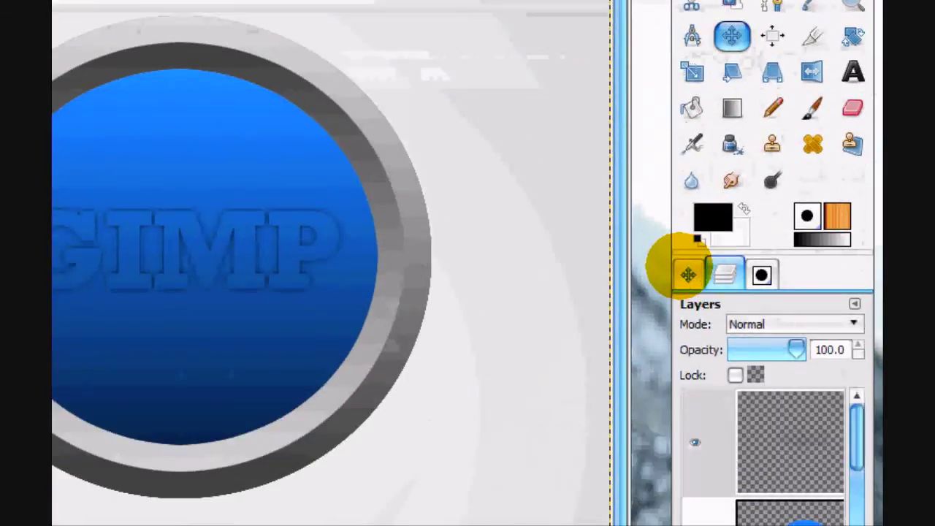
{"action": "left_click", "coordinate": [688, 274]}
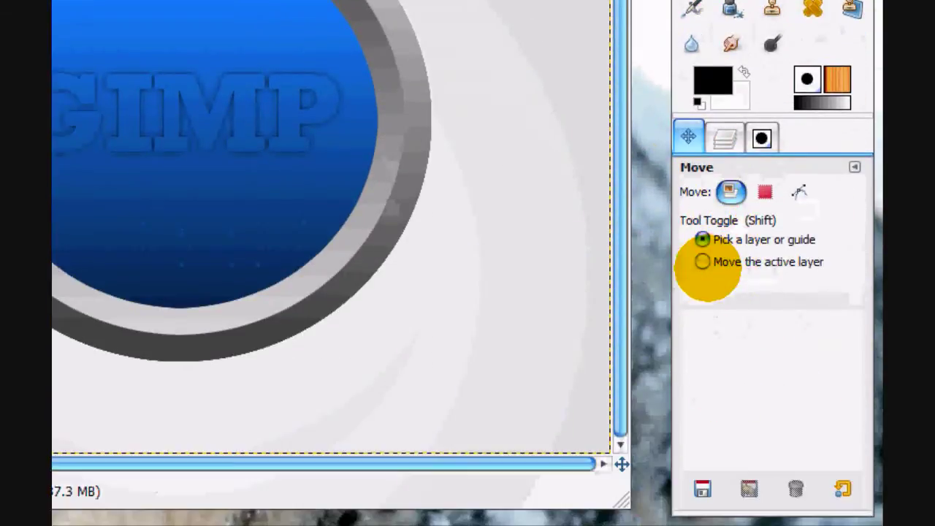
{"action": "left_click", "coordinate": [702, 400]}
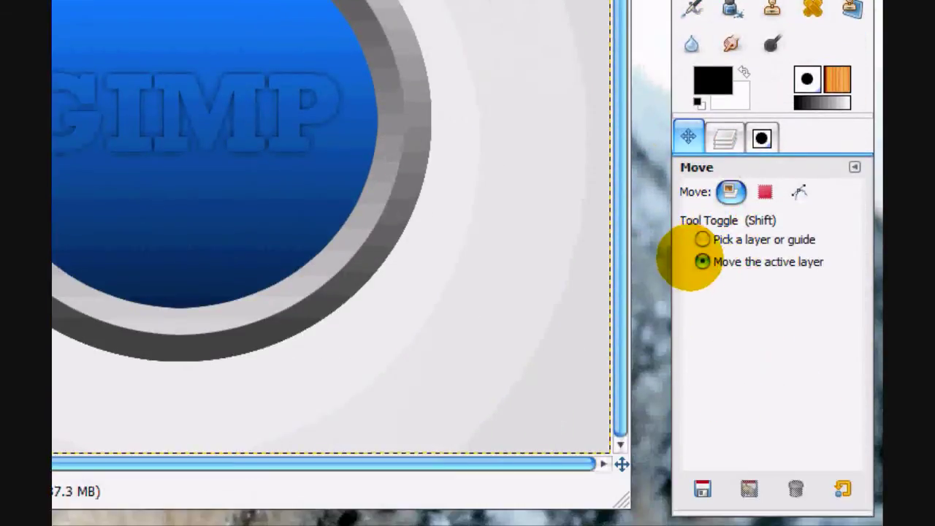
{"action": "left_click", "coordinate": [725, 138]}
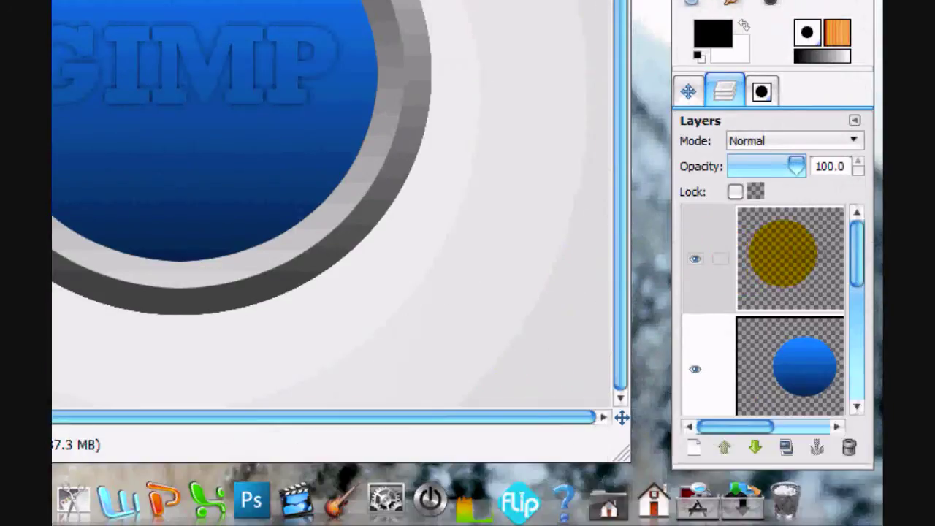
Merge the GIMP shadow layer down into the blue circle layer and select the circle's shape.
{"action": "right_click", "coordinate": [784, 250]}
{"action": "left_click", "coordinate": [643, 160]}
{"action": "right_click", "coordinate": [777, 309]}
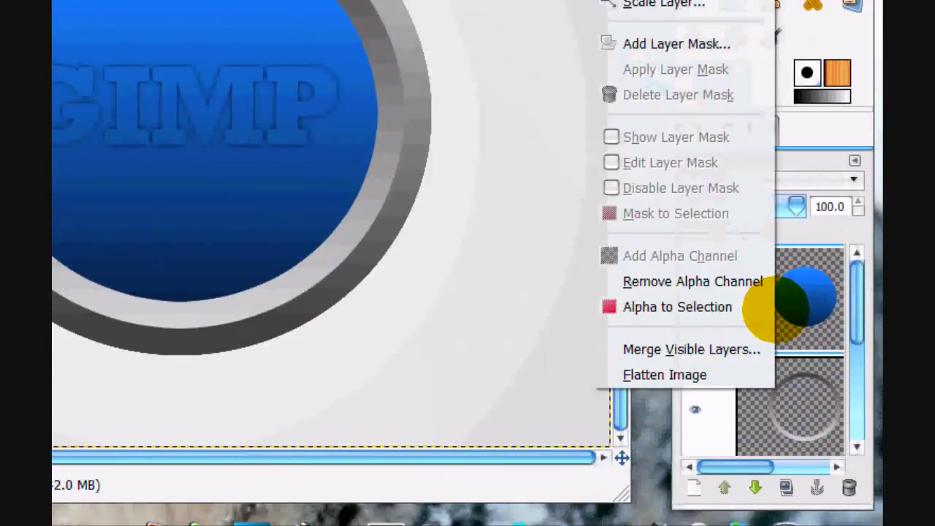
{"action": "left_click", "coordinate": [605, 301]}
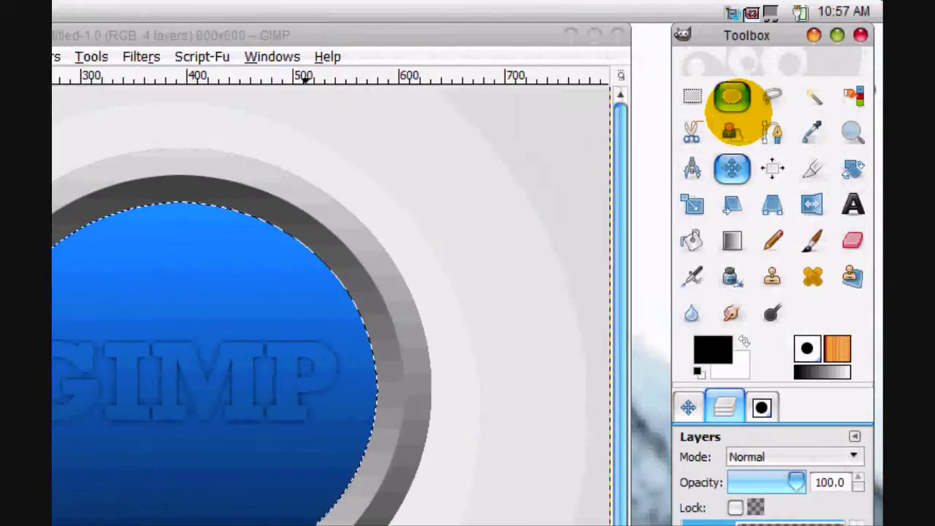
Intersect the circle selection with a wide ellipse so that only the circle's upper half stays selected.
{"action": "left_click", "coordinate": [689, 407]}
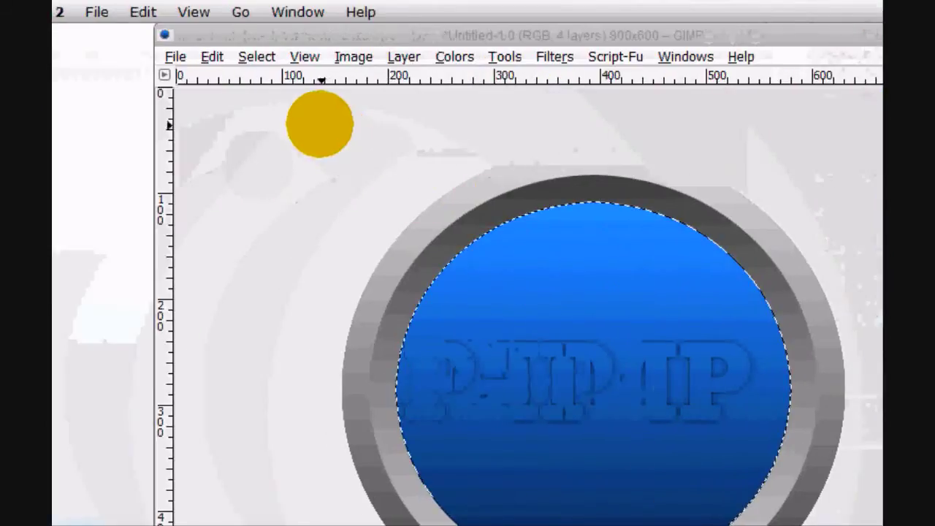
{"action": "left_click_drag", "start_coordinate": [320, 125], "coordinate": [469, 281]}
{"action": "left_click_drag", "start_coordinate": [608, 283], "coordinate": [596, 291]}
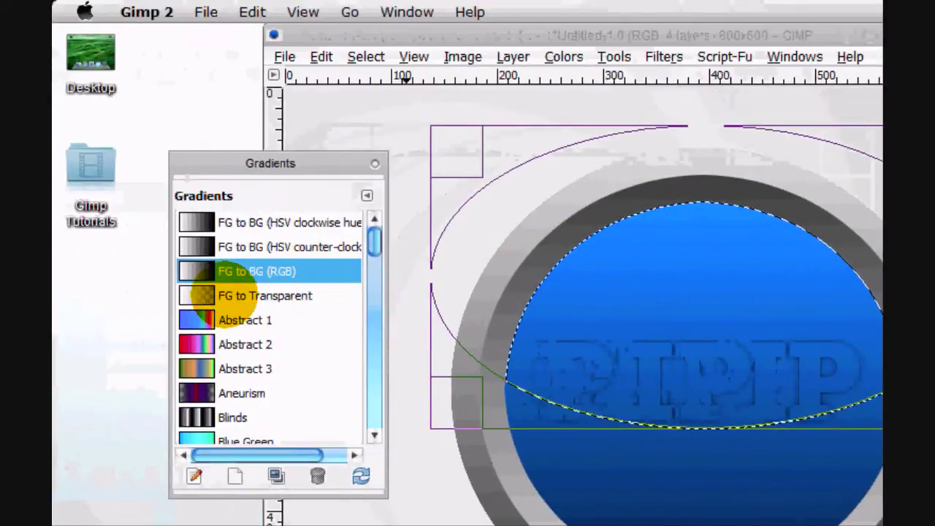
Add a new transparent layer and draw a linear white FG to Transparent gradient downward across the upper-circle selection.
{"action": "left_click", "coordinate": [224, 295]}
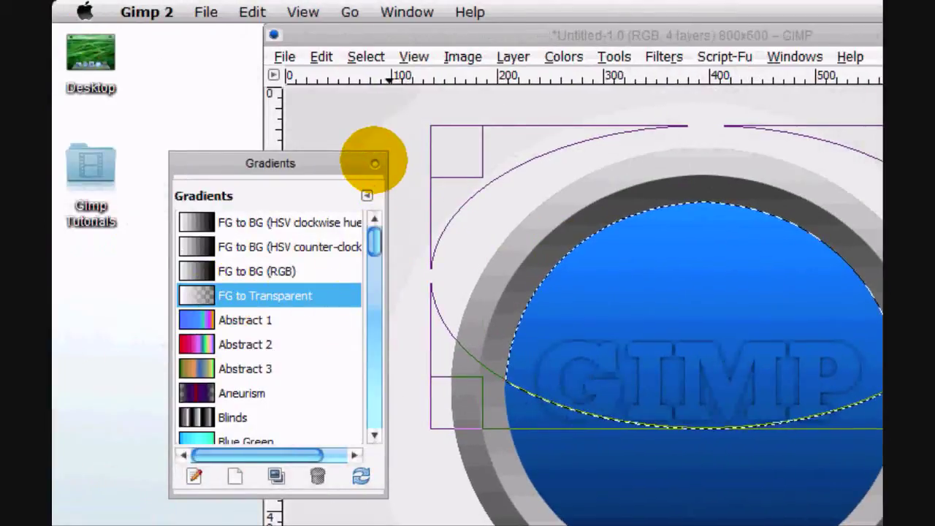
{"action": "left_click", "coordinate": [374, 162]}
{"action": "left_click", "coordinate": [731, 242]}
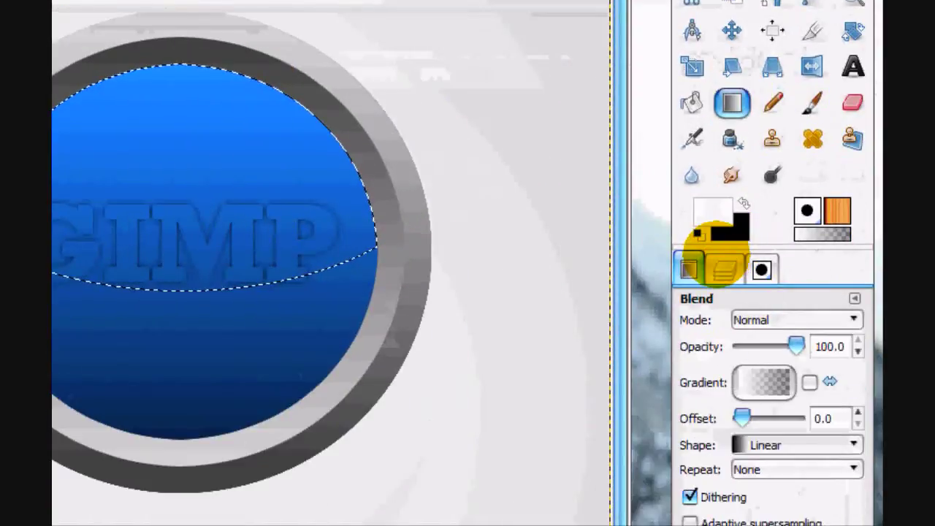
{"action": "left_click", "coordinate": [723, 269]}
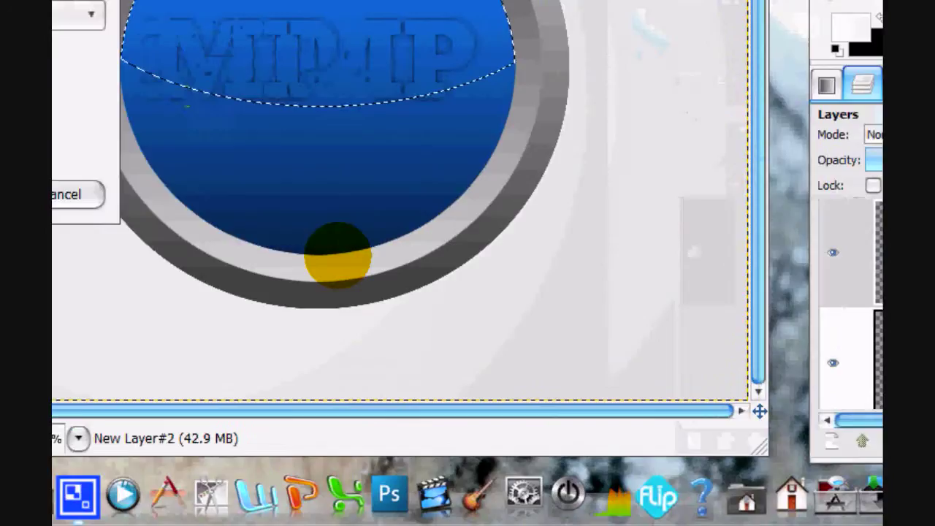
{"action": "left_click", "coordinate": [333, 194]}
{"action": "left_click_drag", "start_coordinate": [557, 144], "coordinate": [563, 390]}
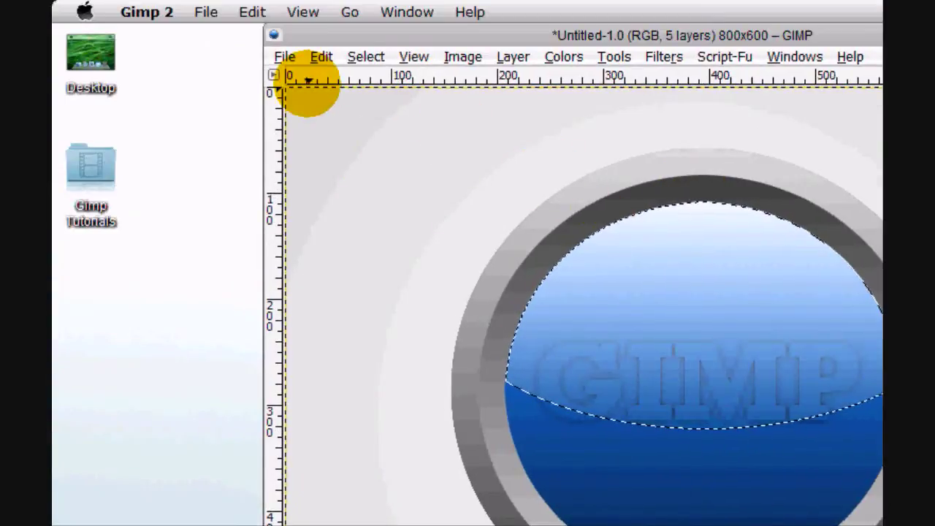
Clear the selection and lower the white highlight layer's opacity to 67.3, keeping the Normal blend mode.
{"action": "left_click", "coordinate": [365, 57]}
{"action": "left_click", "coordinate": [376, 105]}
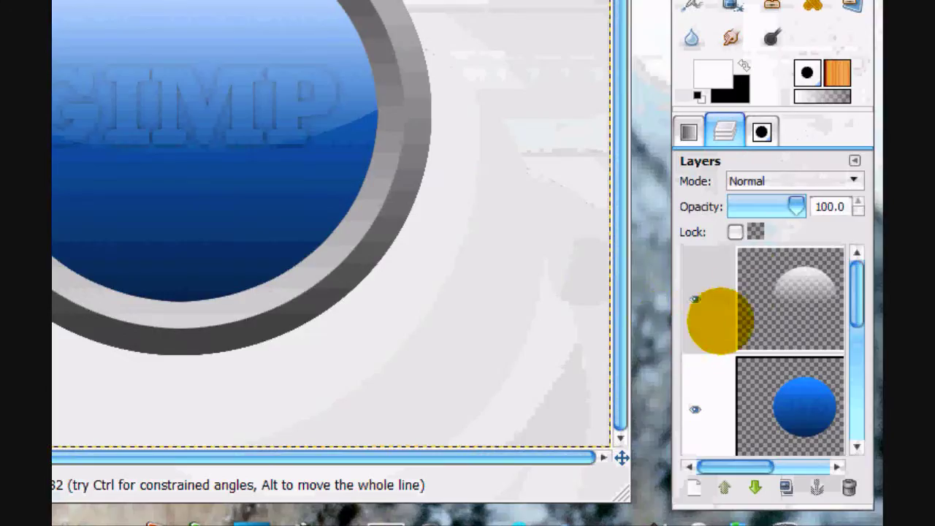
{"action": "mouse_move", "coordinate": [796, 207]}
{"action": "left_mouse_down"}
{"action": "mouse_move", "coordinate": [767, 207]}
{"action": "mouse_move", "coordinate": [780, 207]}
{"action": "left_mouse_up"}
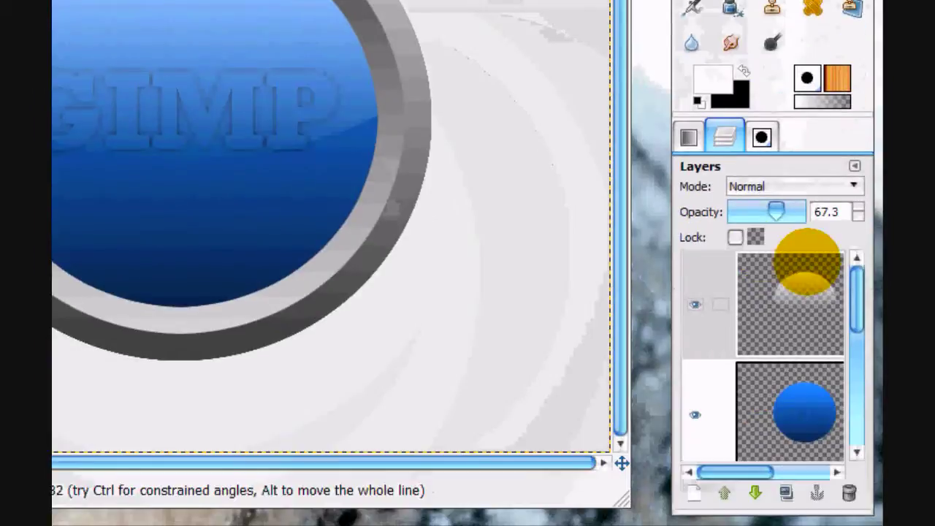
{"action": "left_click", "coordinate": [772, 185]}
{"action": "left_click", "coordinate": [772, 187]}
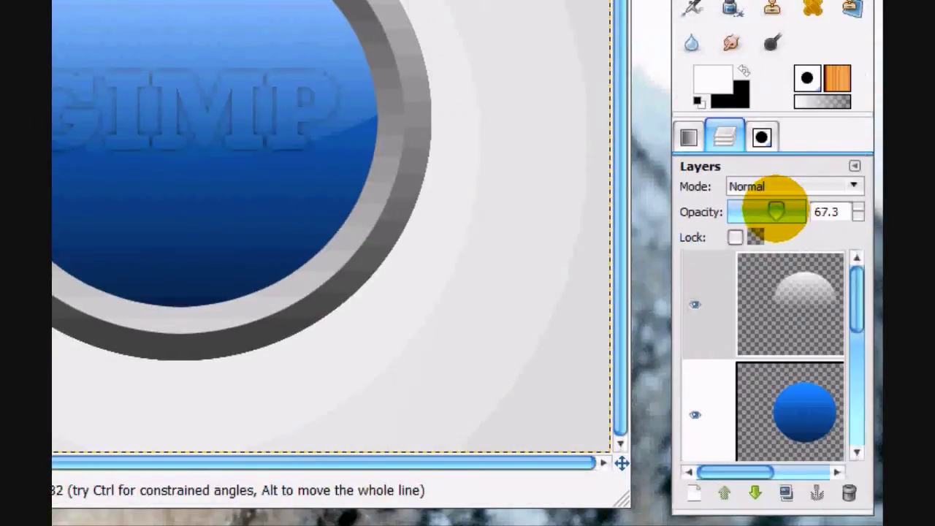
Try the Overlay blend mode at 100 opacity on the white highlight layer, returning it to Normal.
{"action": "left_click_drag", "start_coordinate": [776, 211], "coordinate": [804, 212]}
{"action": "left_click", "coordinate": [804, 185]}
{"action": "left_click", "coordinate": [764, 358]}
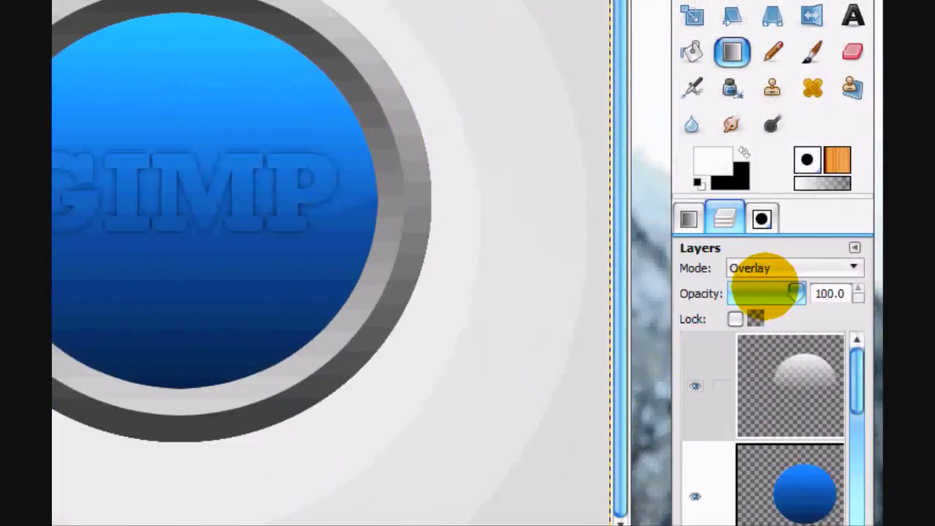
{"action": "left_click", "coordinate": [793, 267]}
{"action": "left_click", "coordinate": [753, 119]}
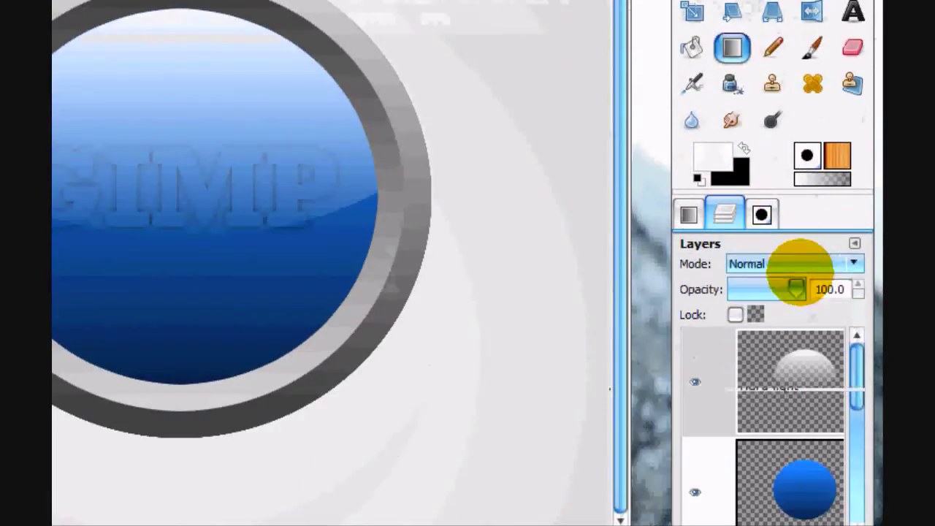
Lower the white highlight layer's opacity to 34.5 and merge it down into the blue circle layer.
{"action": "mouse_move", "coordinate": [761, 288]}
{"action": "left_mouse_down"}
{"action": "mouse_move", "coordinate": [731, 286]}
{"action": "mouse_move", "coordinate": [755, 289]}
{"action": "left_mouse_up"}
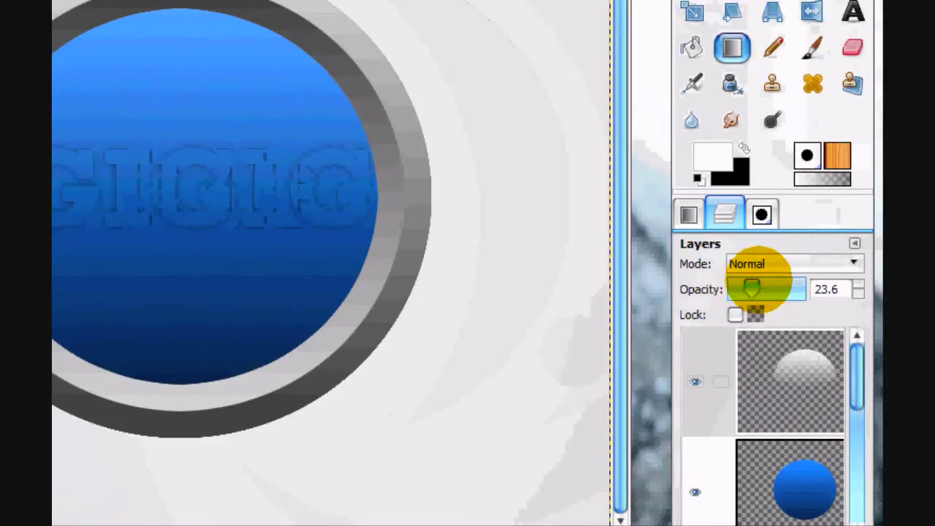
{"action": "left_click_drag", "start_coordinate": [753, 287], "coordinate": [759, 287]}
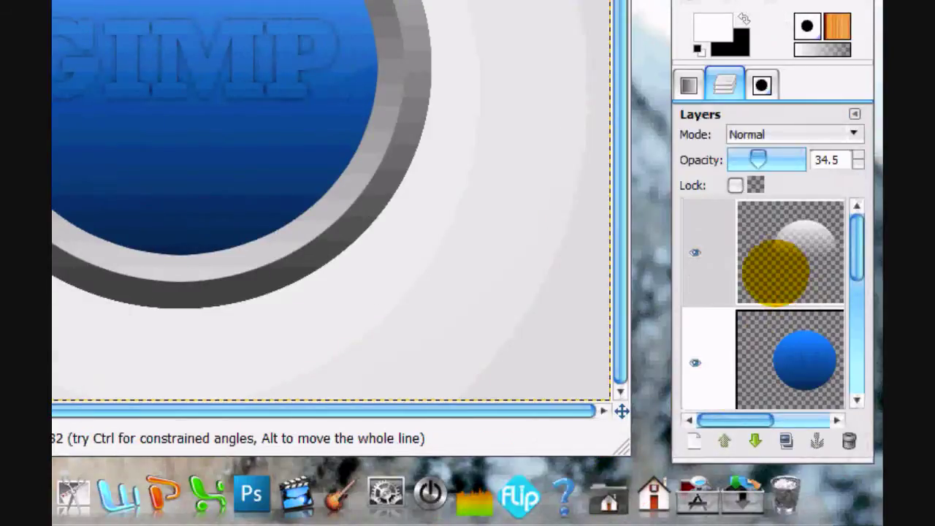
{"action": "right_click", "coordinate": [775, 269]}
{"action": "left_click", "coordinate": [662, 158]}
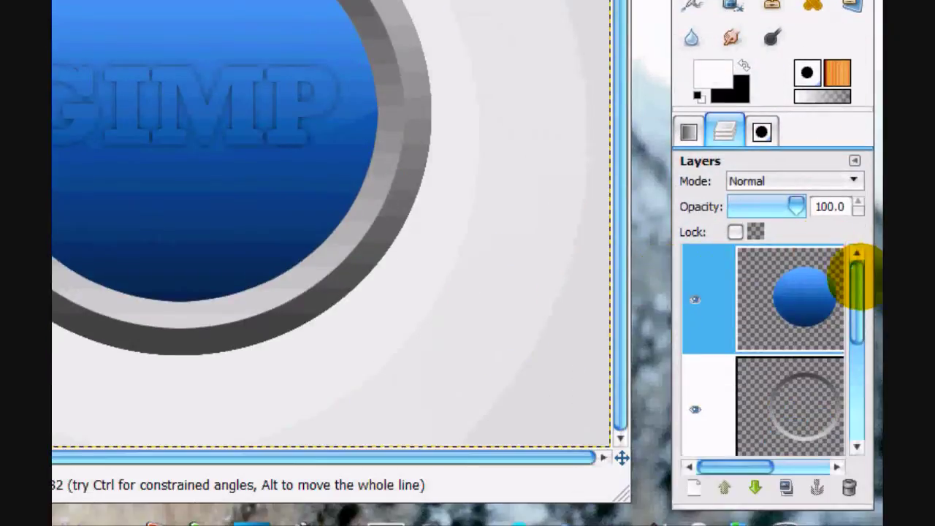
Merge the grey ring layer down into the grey disc layer and check it by briefly hiding the blue circle.
{"action": "scroll", "coordinate": [857, 292], "scroll_direction": "down", "scroll_amount": 3}
{"action": "right_click", "coordinate": [793, 275]}
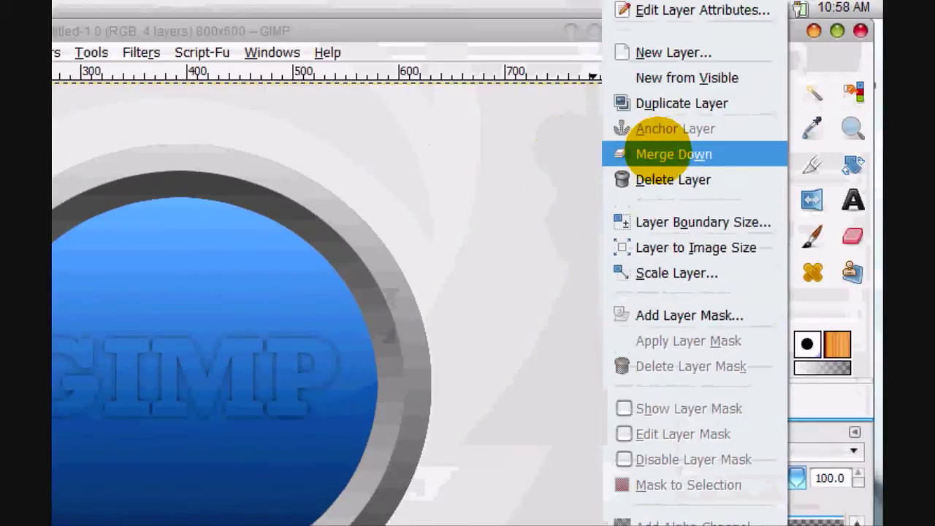
{"action": "left_click", "coordinate": [662, 153]}
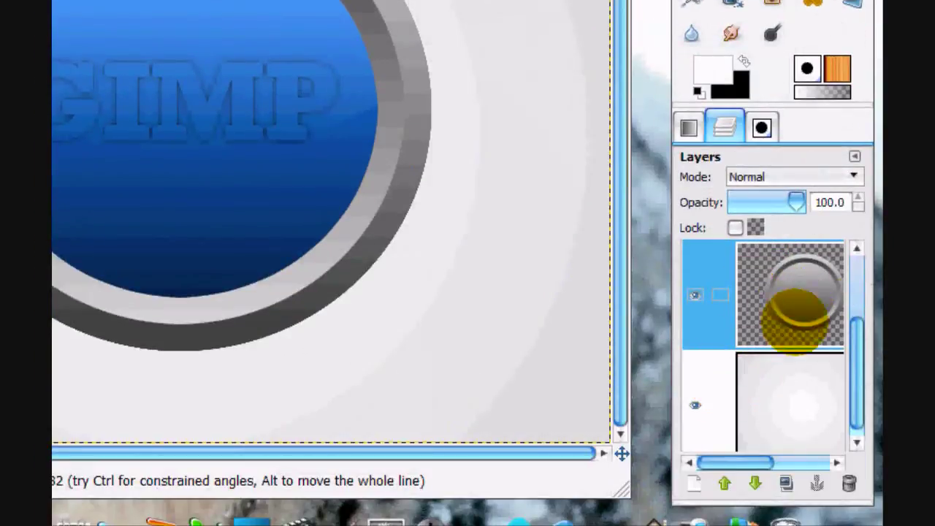
{"action": "left_click_drag", "start_coordinate": [857, 358], "coordinate": [852, 293]}
{"action": "left_click", "coordinate": [694, 294]}
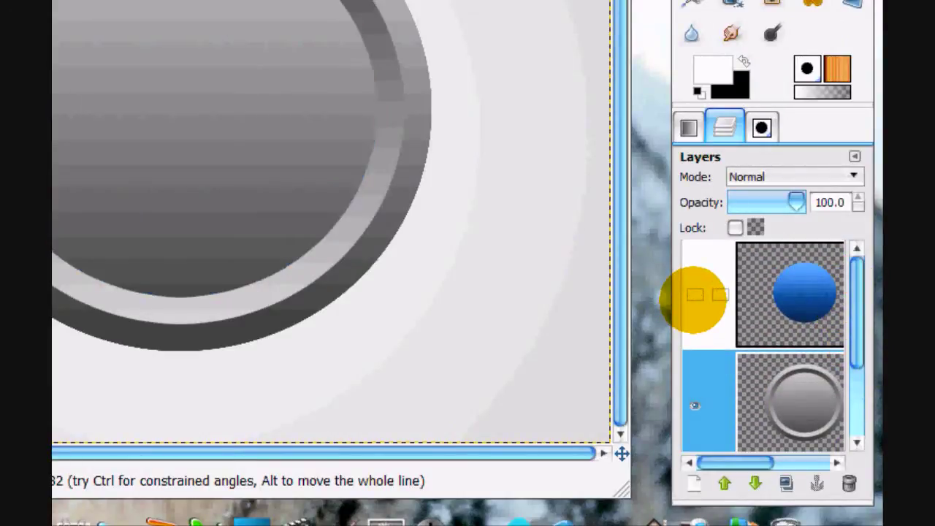
{"action": "left_click", "coordinate": [694, 294]}
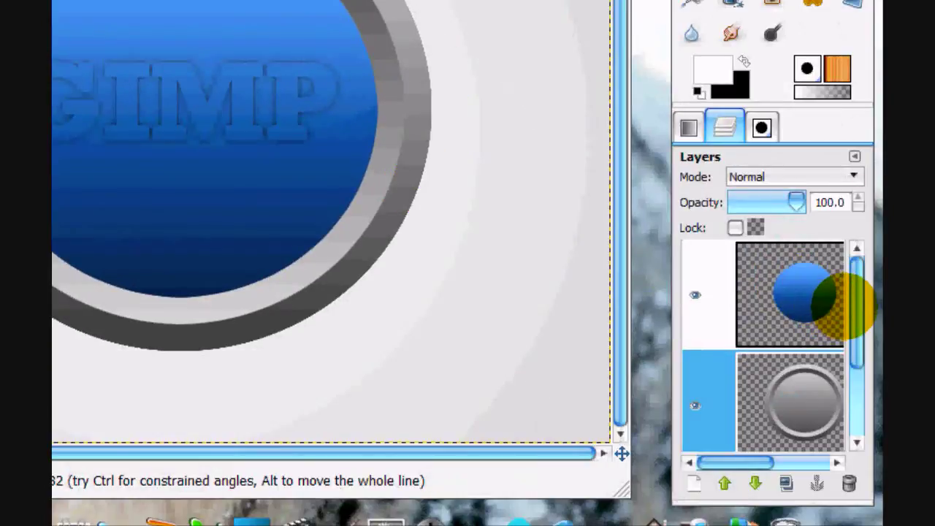
Select the merged grey button's shape from its layer and add a new transparent layer directly above the background.
{"action": "left_click_drag", "start_coordinate": [853, 325], "coordinate": [854, 359]}
{"action": "right_click", "coordinate": [796, 351]}
{"action": "left_click", "coordinate": [716, 303]}
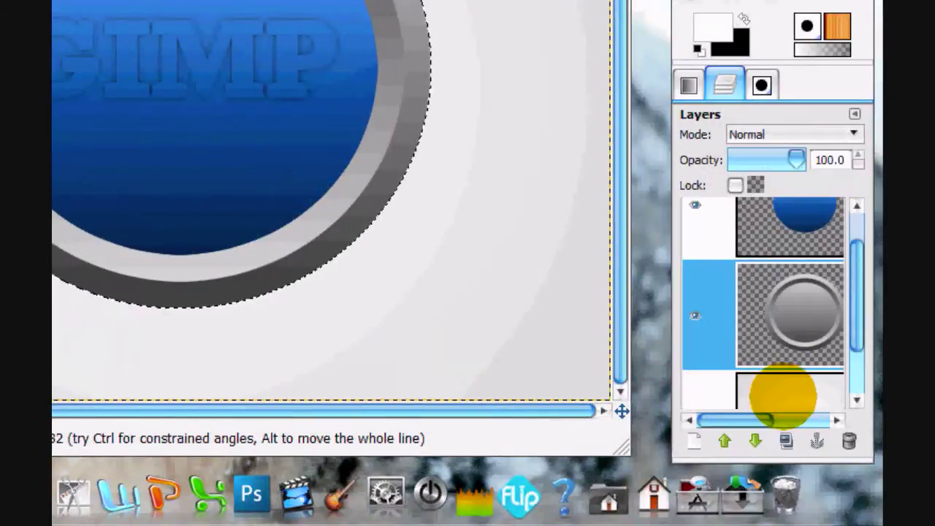
{"action": "left_click", "coordinate": [783, 519]}
{"action": "left_click", "coordinate": [694, 442]}
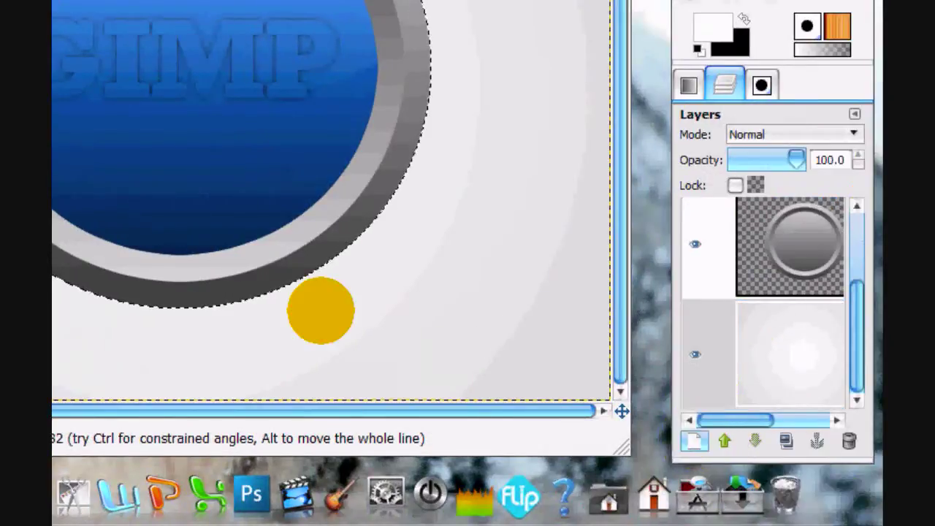
{"action": "left_click", "coordinate": [372, 217]}
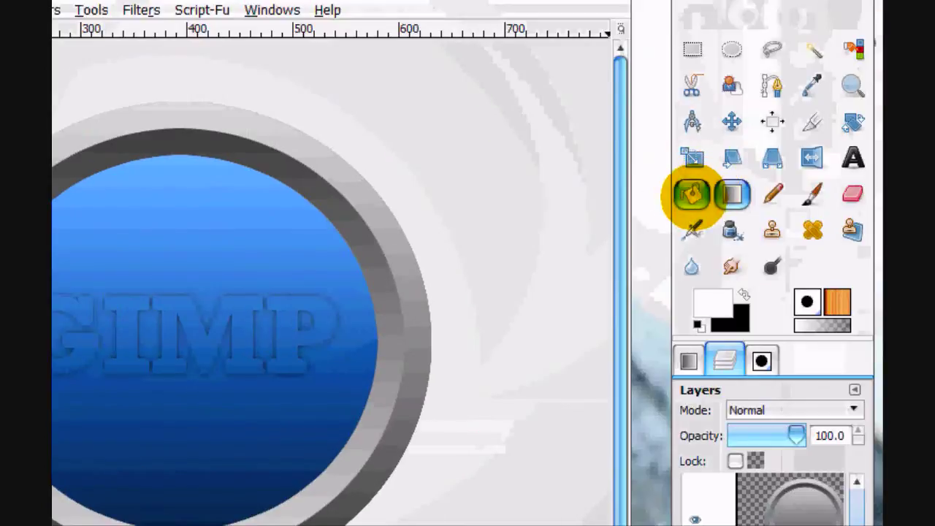
Fill the button-shaped selection with black on the new layer using Bucket Fill and clear the selection.
{"action": "left_click", "coordinate": [692, 194]}
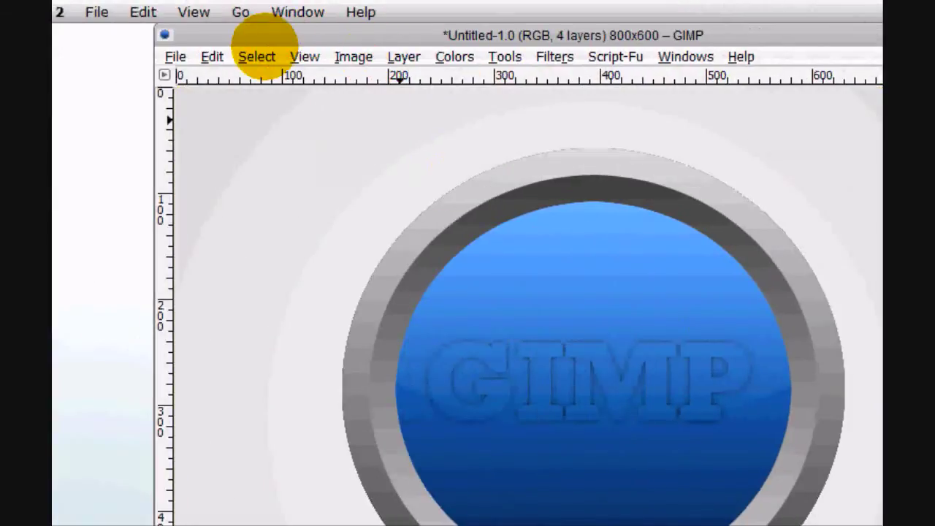
{"action": "left_click", "coordinate": [259, 56]}
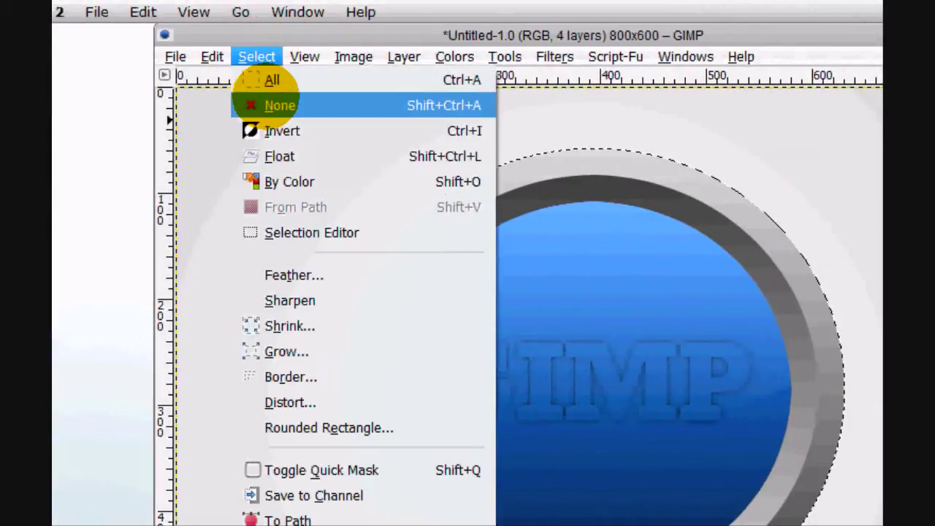
{"action": "left_click", "coordinate": [483, 104]}
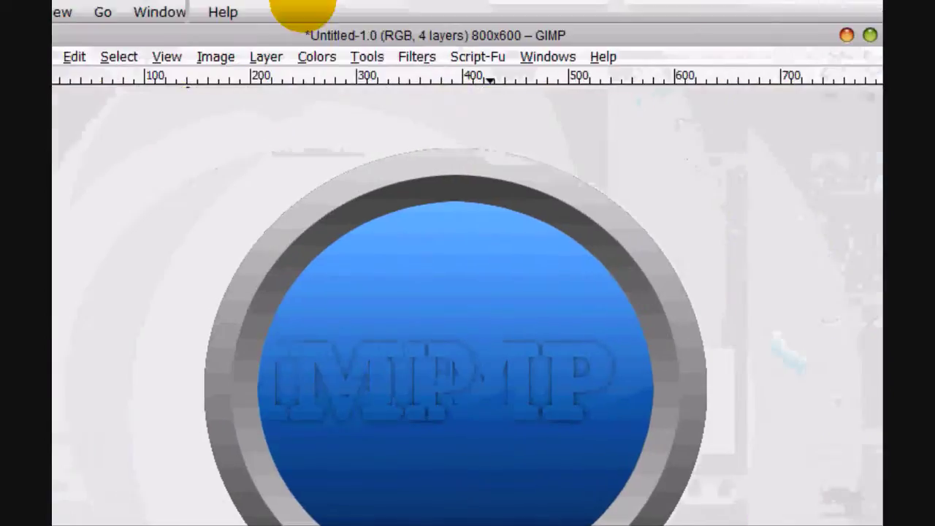
Apply a 5 px RLE Gaussian Blur to the black disc layer and run the blur again to build a soft shadow.
{"action": "left_click", "coordinate": [416, 56]}
{"action": "mouse_move", "coordinate": [668, 198]}
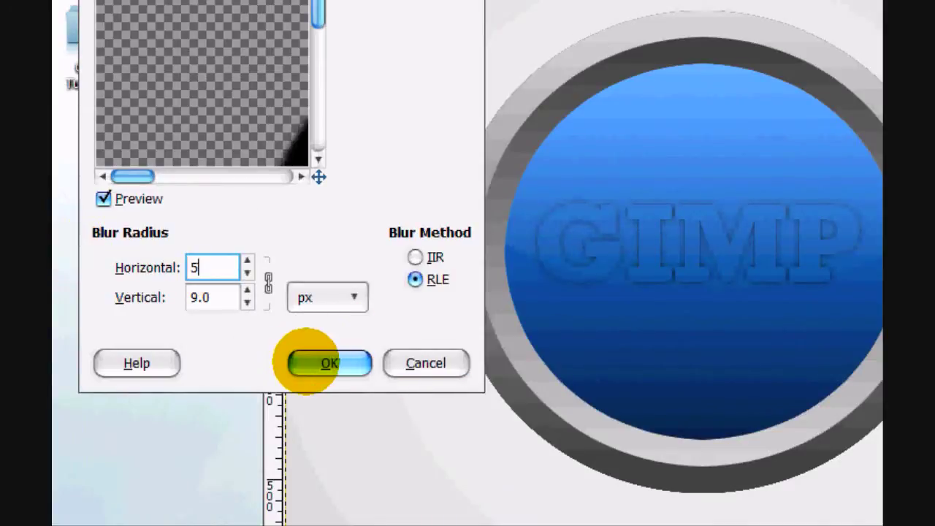
{"action": "left_click", "coordinate": [308, 361]}
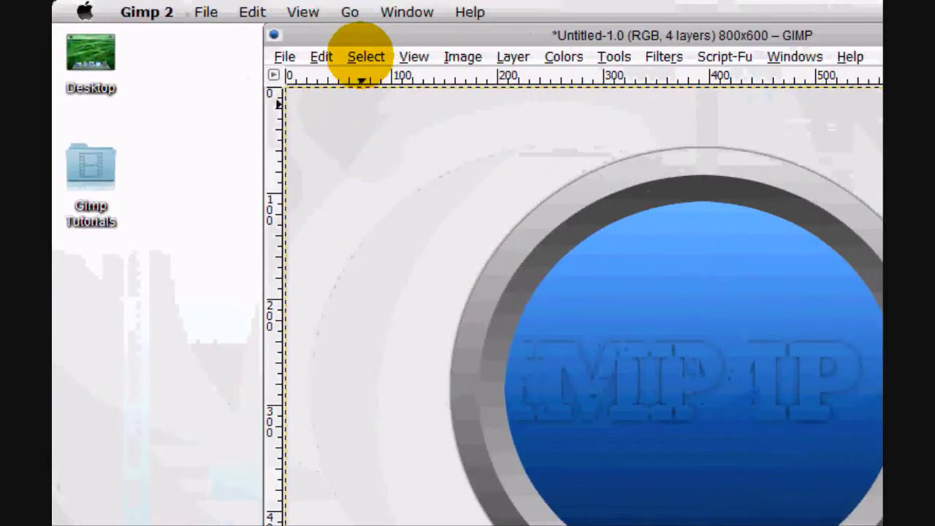
{"action": "left_click", "coordinate": [362, 57]}
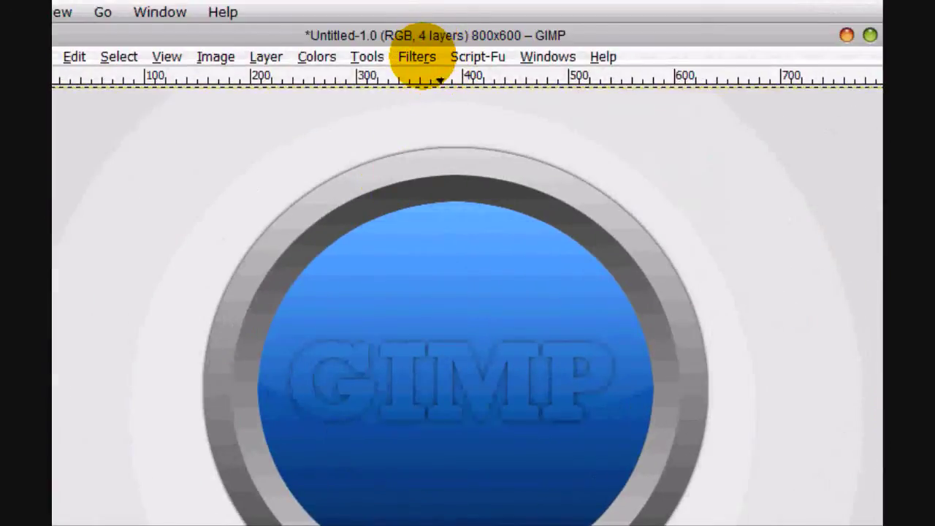
{"action": "left_click", "coordinate": [417, 56]}
{"action": "left_click", "coordinate": [459, 80]}
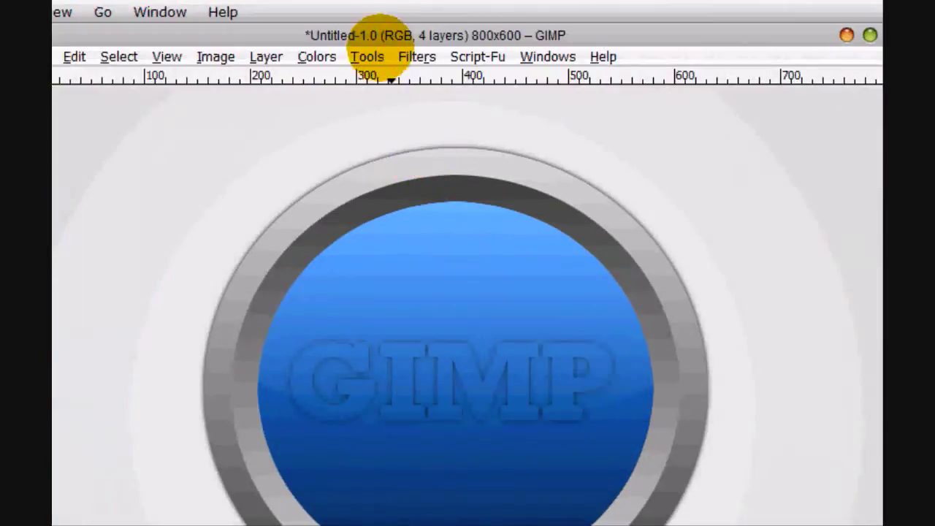
{"action": "left_click", "coordinate": [418, 57]}
{"action": "left_click", "coordinate": [439, 104]}
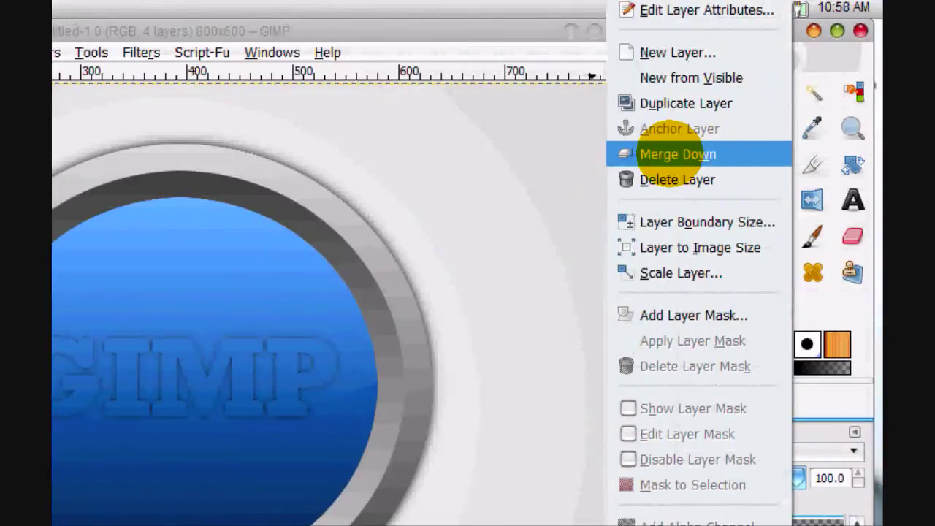
Merge the grey button layer down into the blurred shadow layer.
{"action": "left_click", "coordinate": [665, 153]}
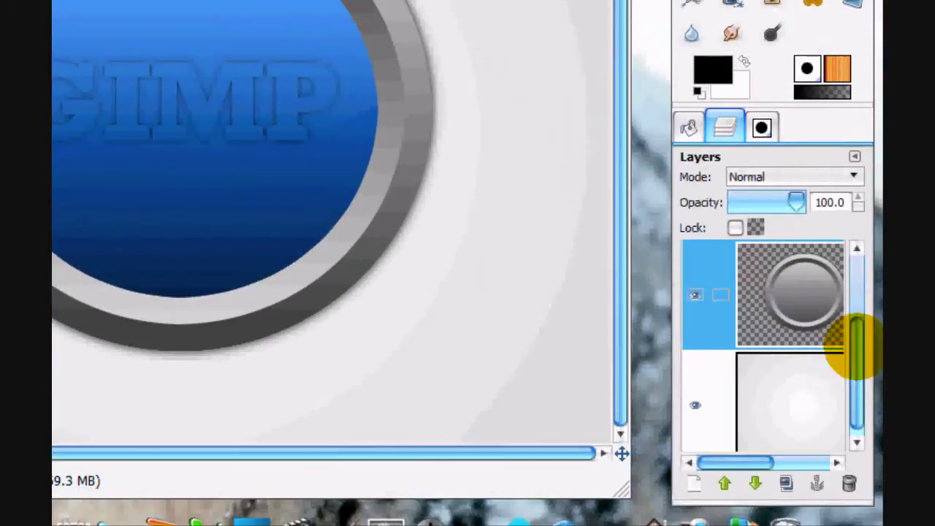
{"action": "left_click_drag", "start_coordinate": [856, 369], "coordinate": [850, 222]}
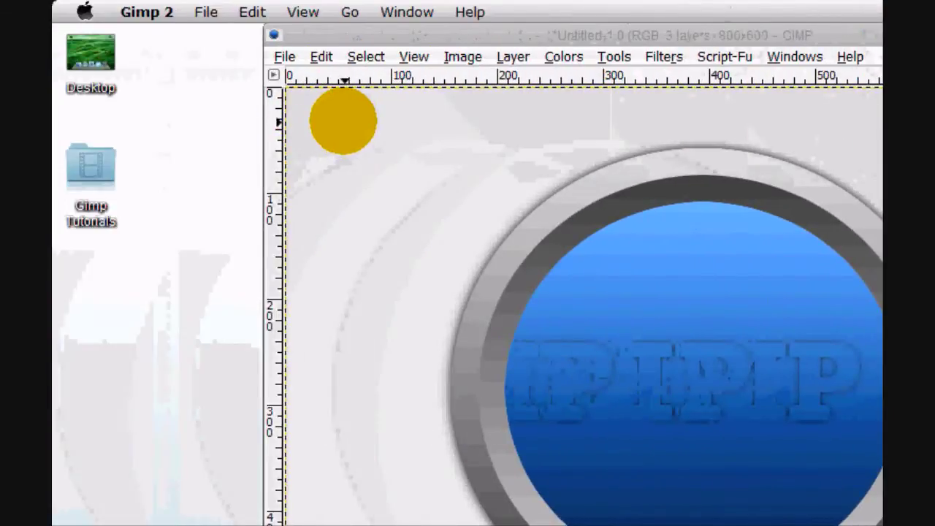
Draw a nearly square selection around the whole button and adjust its edges to about 529 × 526 px.
{"action": "left_click_drag", "start_coordinate": [338, 110], "coordinate": [934, 525]}
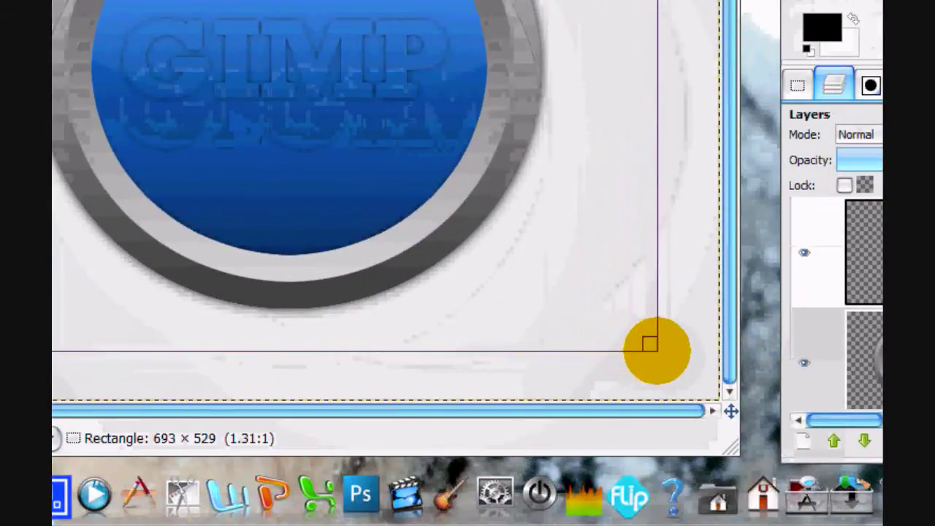
{"action": "left_click_drag", "start_coordinate": [649, 344], "coordinate": [625, 346]}
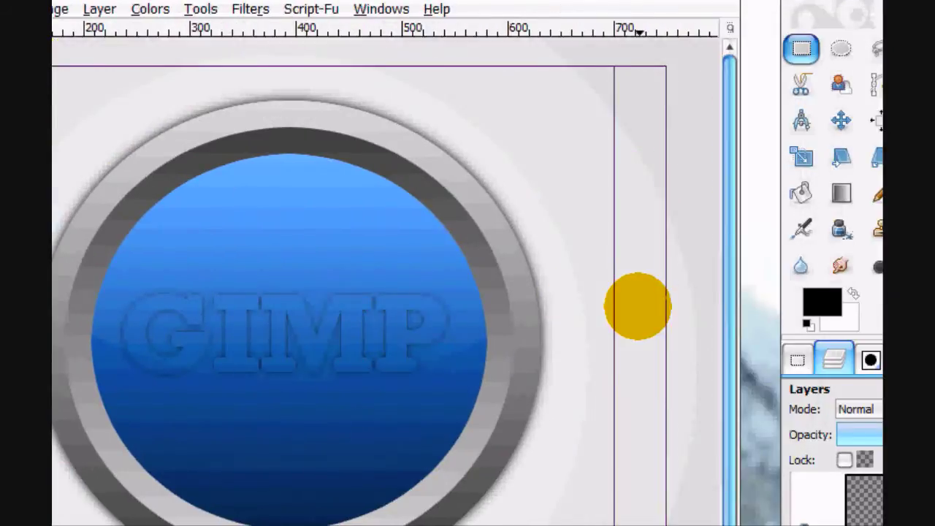
{"action": "left_click_drag", "start_coordinate": [637, 307], "coordinate": [544, 307]}
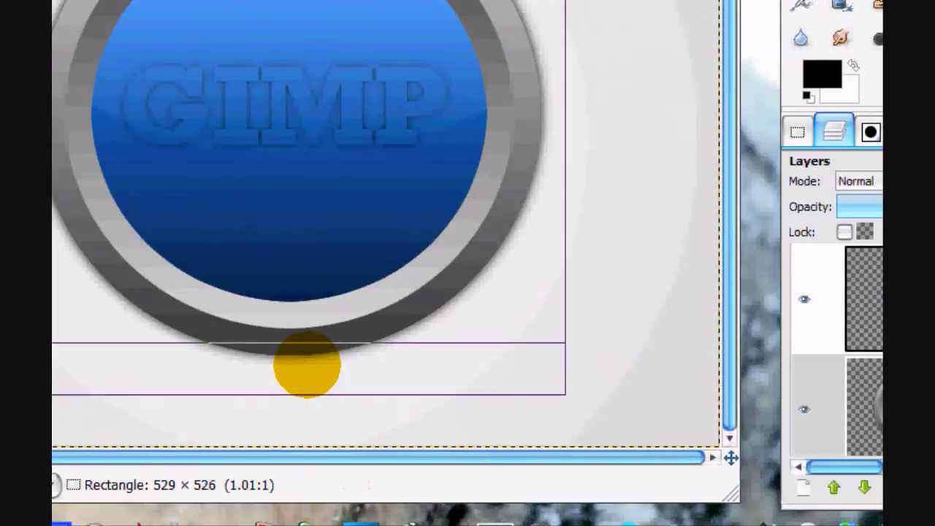
{"action": "left_click_drag", "start_coordinate": [307, 365], "coordinate": [307, 361]}
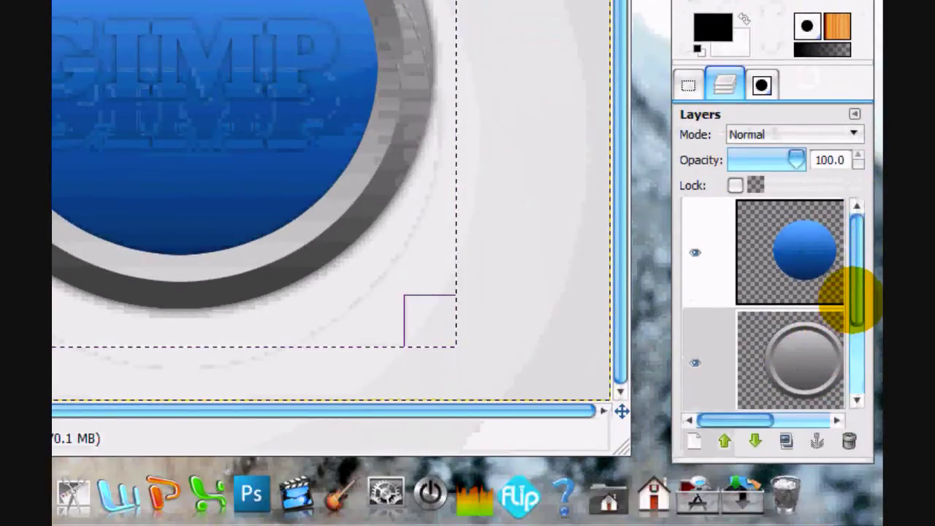
Add a new 800 × 600 px transparent layer directly above the background layer.
{"action": "left_click_drag", "start_coordinate": [847, 300], "coordinate": [856, 344]}
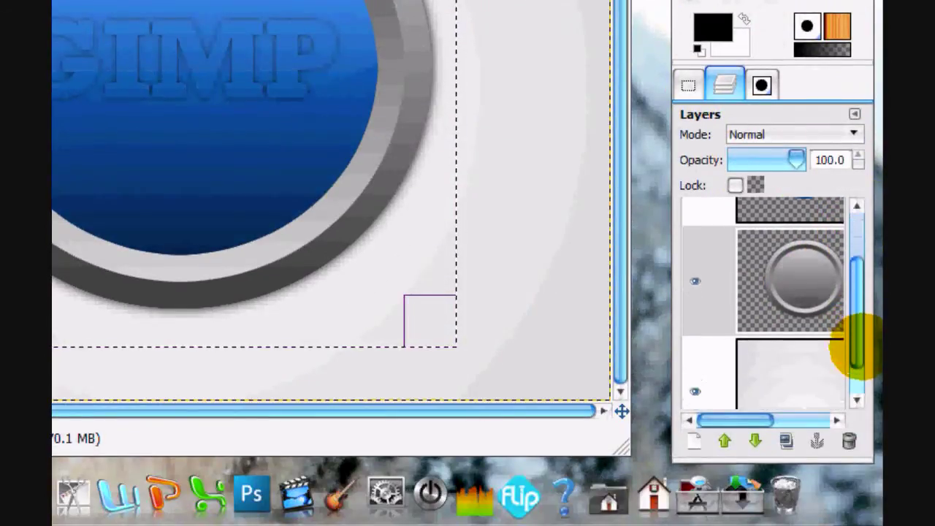
{"action": "left_click", "coordinate": [799, 355]}
{"action": "left_click", "coordinate": [694, 441]}
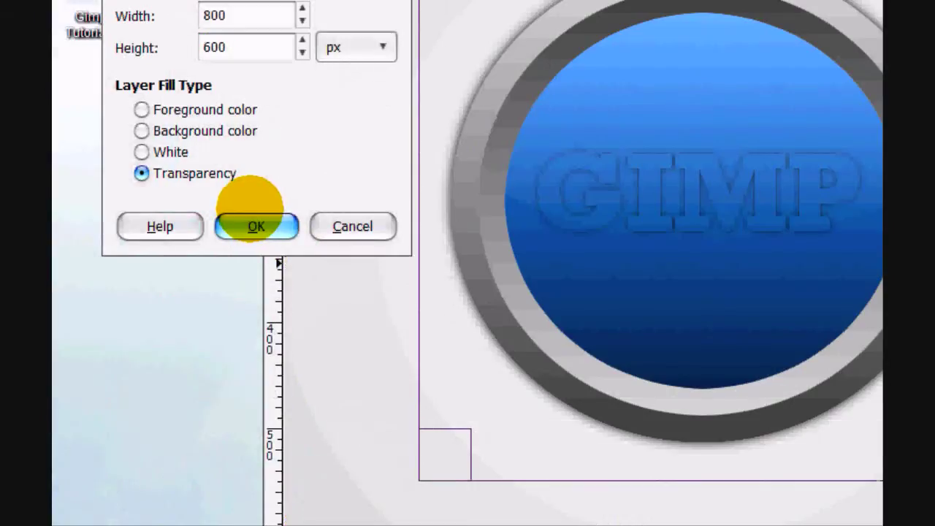
{"action": "left_click", "coordinate": [256, 92]}
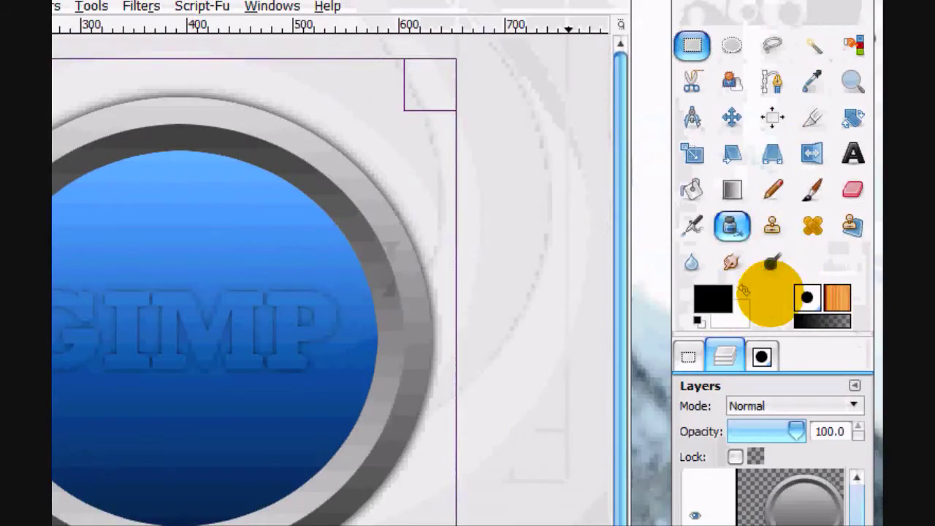
Choose the Blend tool and set a light green foreground and the dark green 196a00 as background colour.
{"action": "left_click", "coordinate": [731, 189]}
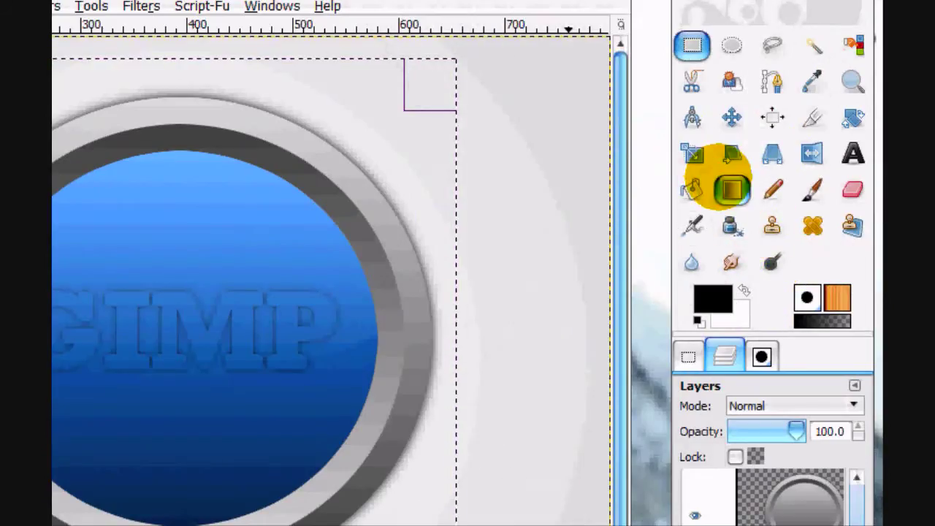
{"action": "left_click", "coordinate": [712, 300]}
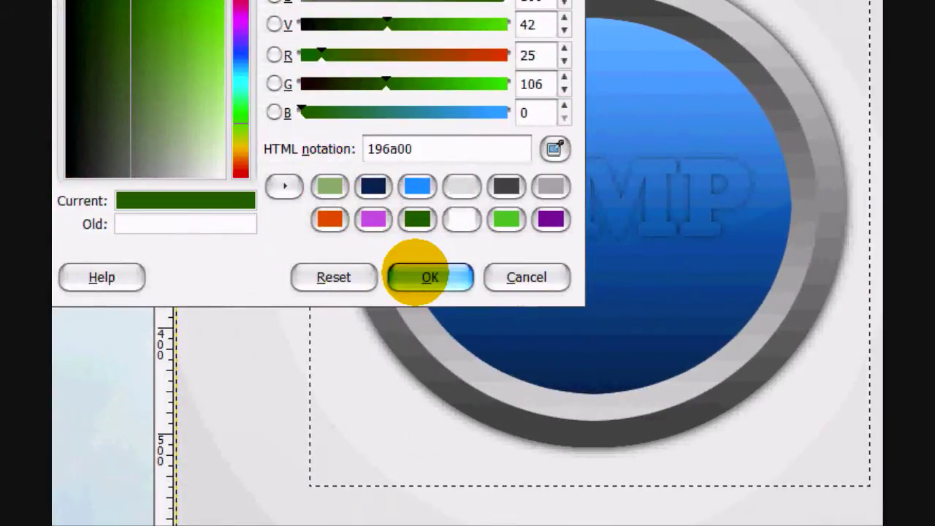
{"action": "left_click", "coordinate": [430, 277]}
Draw a linear FG to BG (RGB) gradient about 562 px long straight down through the square selection.
{"action": "left_click", "coordinate": [689, 215]}
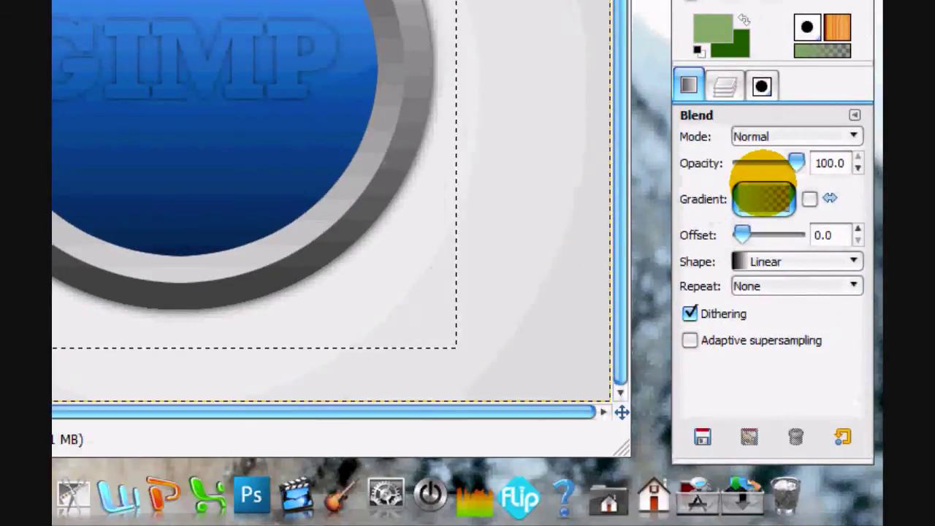
{"action": "left_click", "coordinate": [763, 199]}
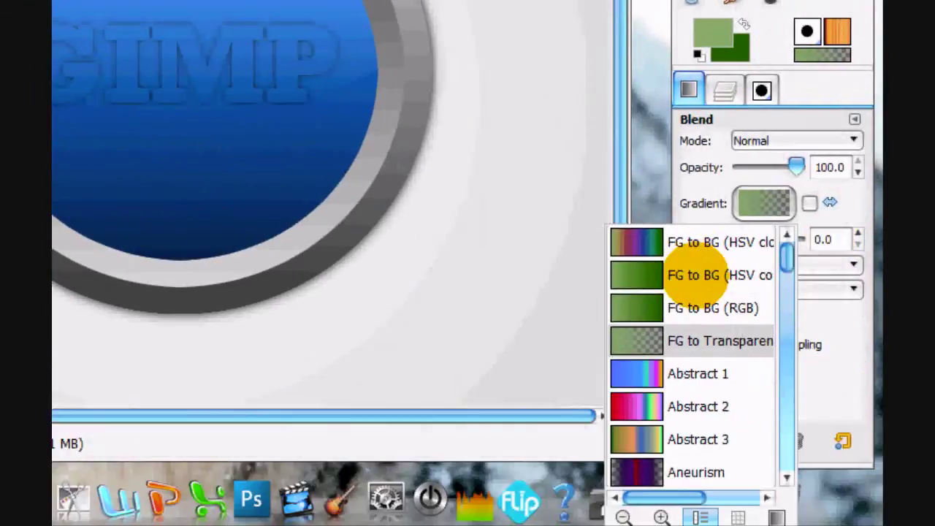
{"action": "left_click", "coordinate": [693, 299]}
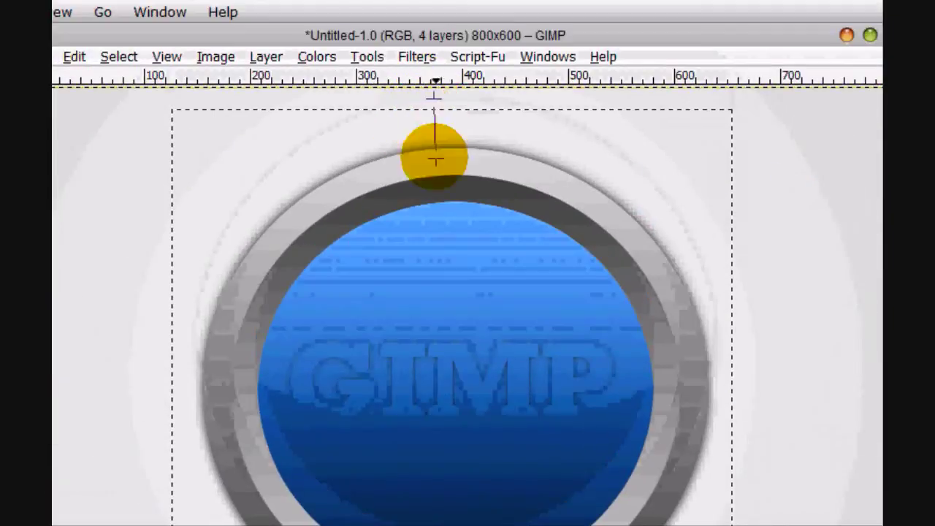
{"action": "left_click_drag", "start_coordinate": [436, 159], "coordinate": [434, 525]}
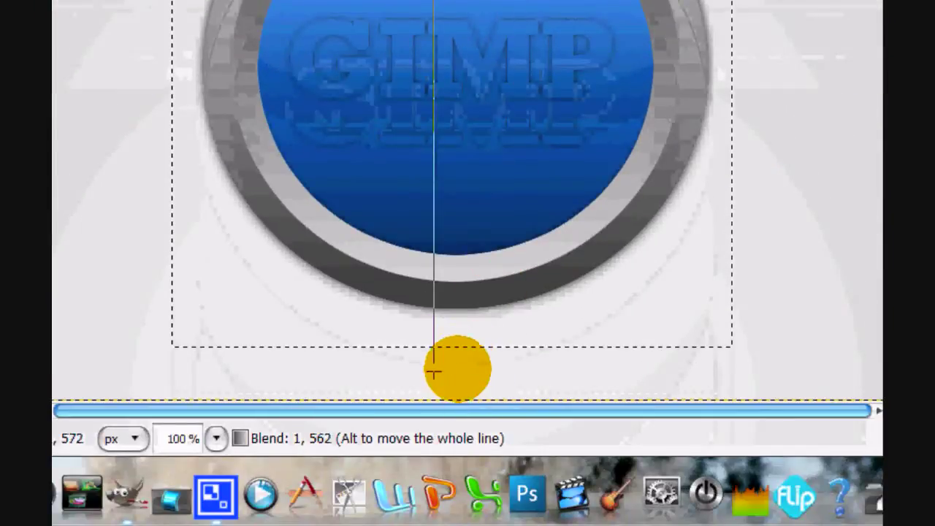
Redraw the green gradient in the opposite direction, dark green at the square's top fading to light at its base, and clear the selection.
{"action": "left_click_drag", "start_coordinate": [434, 373], "coordinate": [453, 365]}
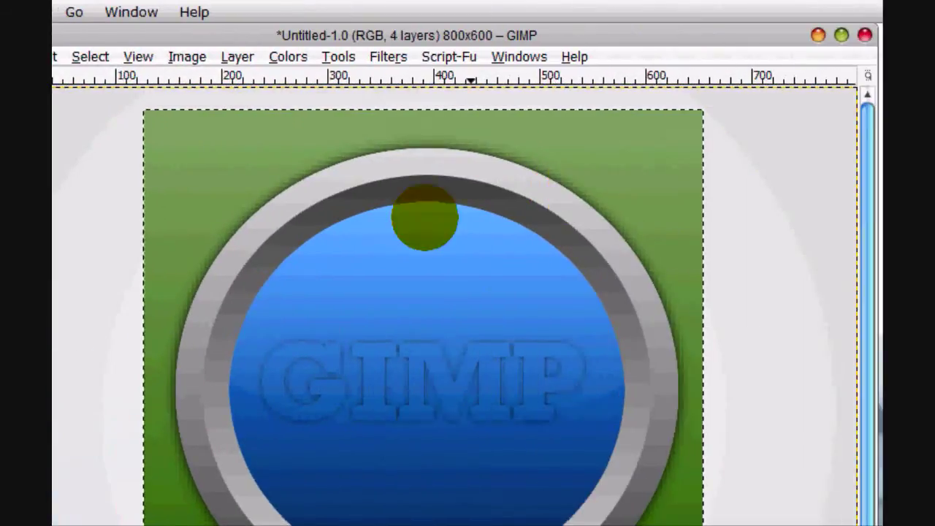
{"action": "left_click_drag", "start_coordinate": [704, 95], "coordinate": [453, 329]}
{"action": "left_click_drag", "start_coordinate": [410, 149], "coordinate": [409, 54]}
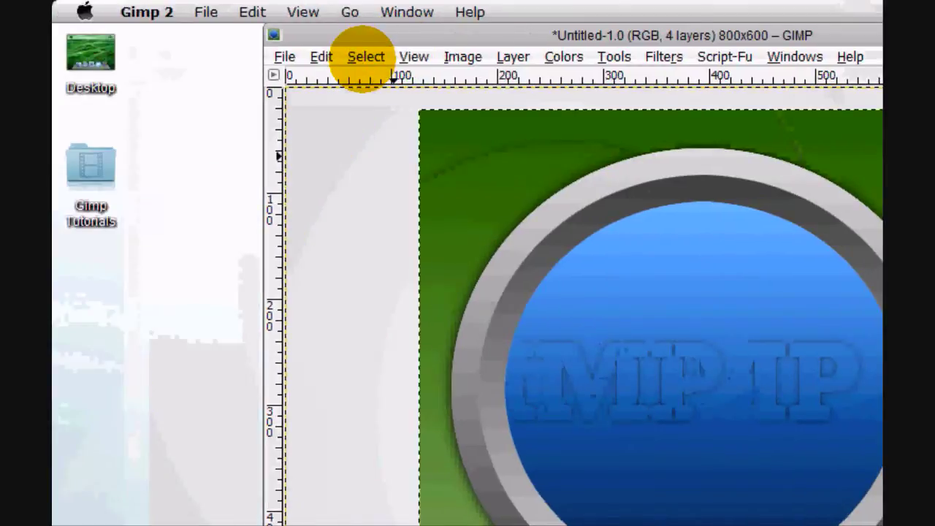
{"action": "left_click", "coordinate": [226, 56]}
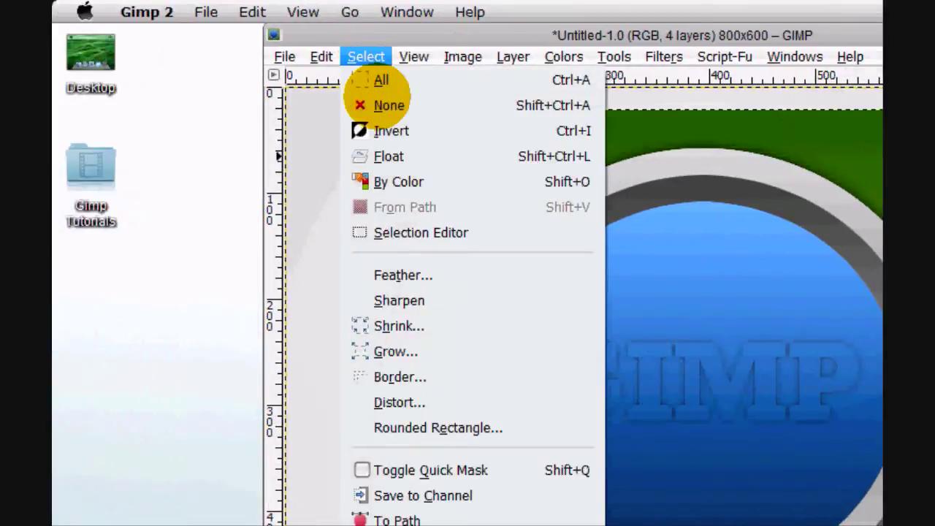
{"action": "left_click", "coordinate": [387, 105]}
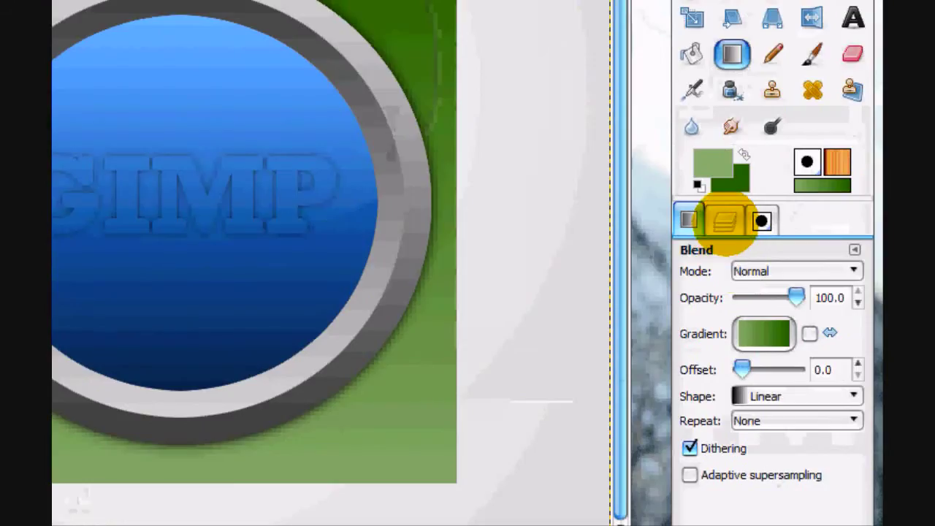
Add a new transparent layer between the background layer and the green gradient square.
{"action": "left_click", "coordinate": [724, 222]}
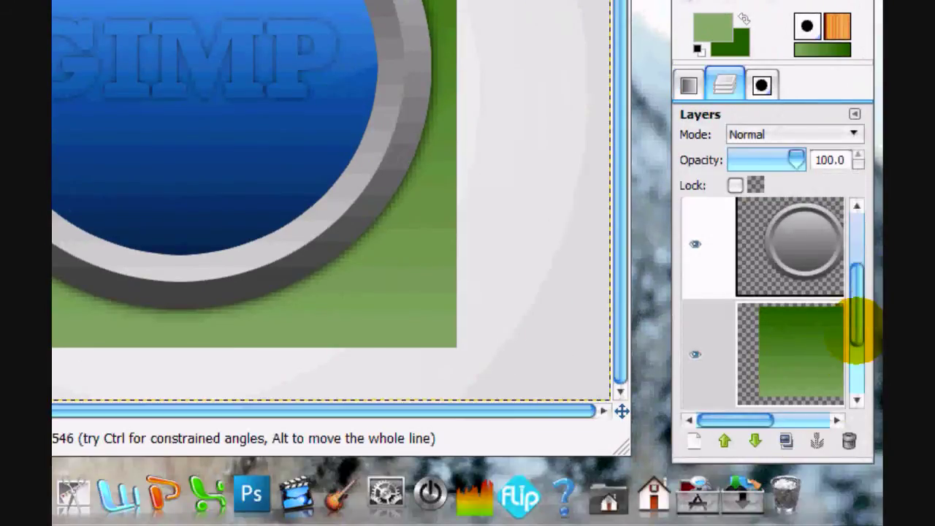
{"action": "left_click_drag", "start_coordinate": [855, 459], "coordinate": [853, 472]}
{"action": "left_click_drag", "start_coordinate": [855, 336], "coordinate": [857, 363]}
{"action": "left_click", "coordinate": [720, 391]}
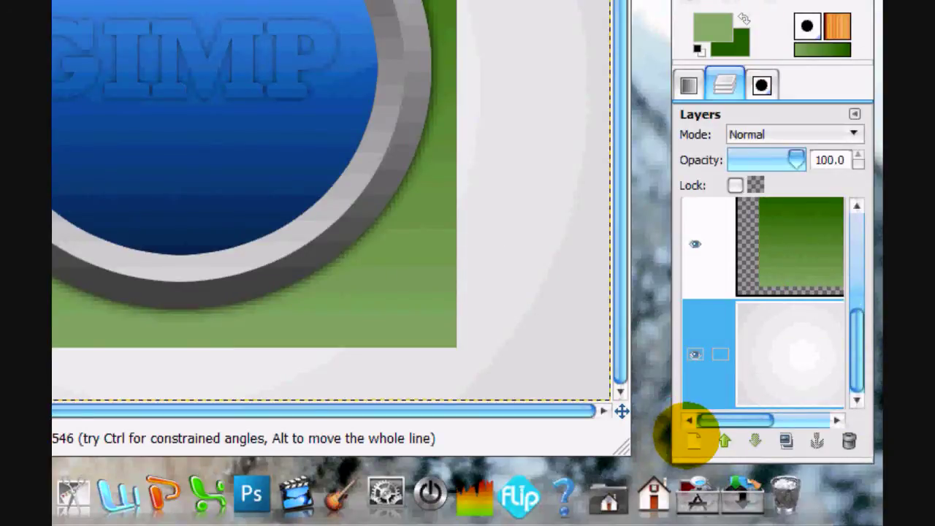
{"action": "left_click", "coordinate": [694, 440]}
{"action": "left_click", "coordinate": [278, 255]}
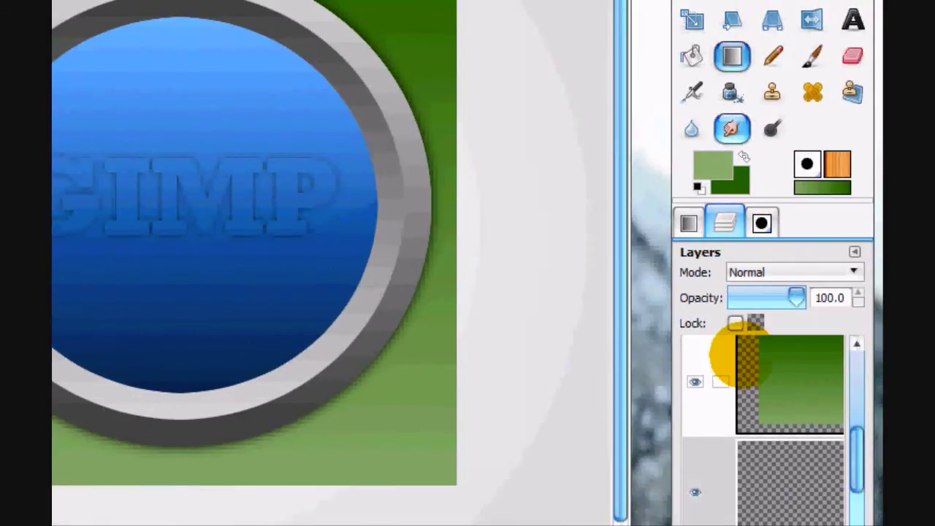
Load the green square's alpha as a selection and bucket-fill that area with default black on the new layer beneath it.
{"action": "right_click", "coordinate": [859, 361]}
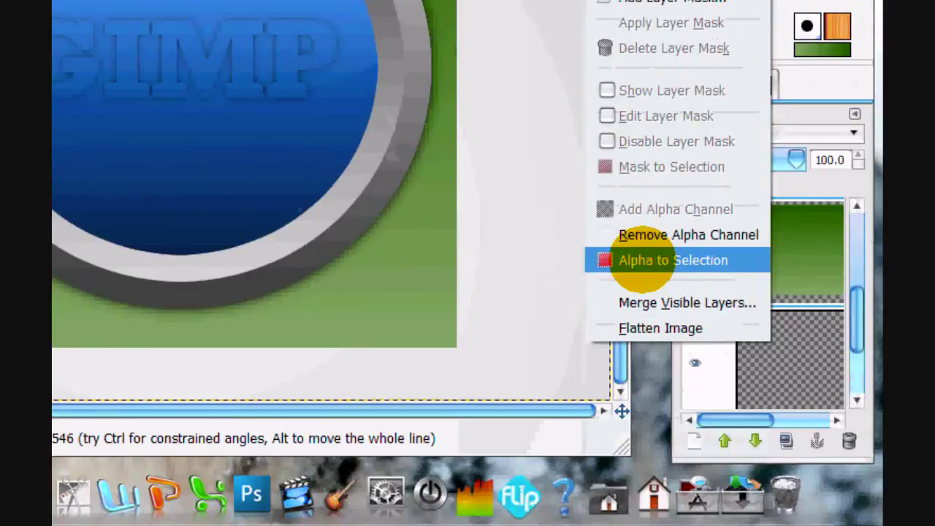
{"action": "left_click", "coordinate": [641, 260]}
{"action": "left_click", "coordinate": [692, 194]}
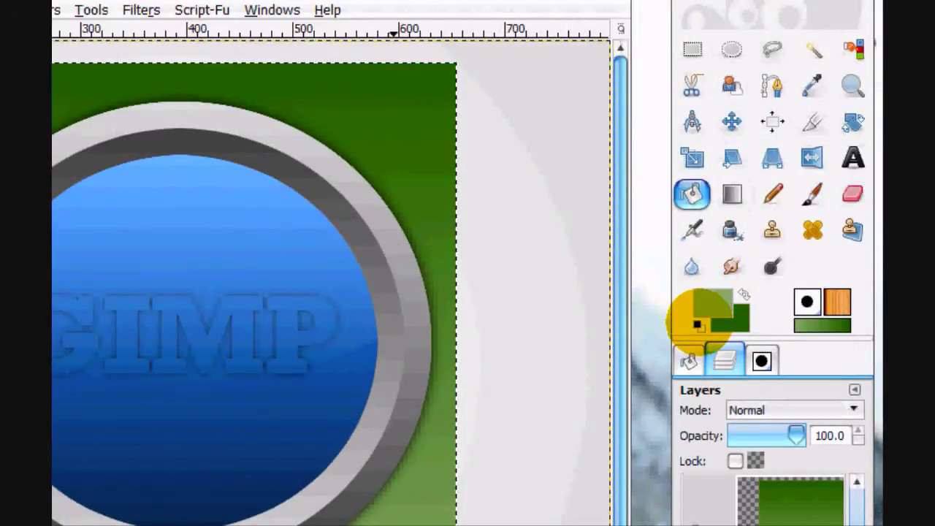
{"action": "left_click", "coordinate": [422, 183]}
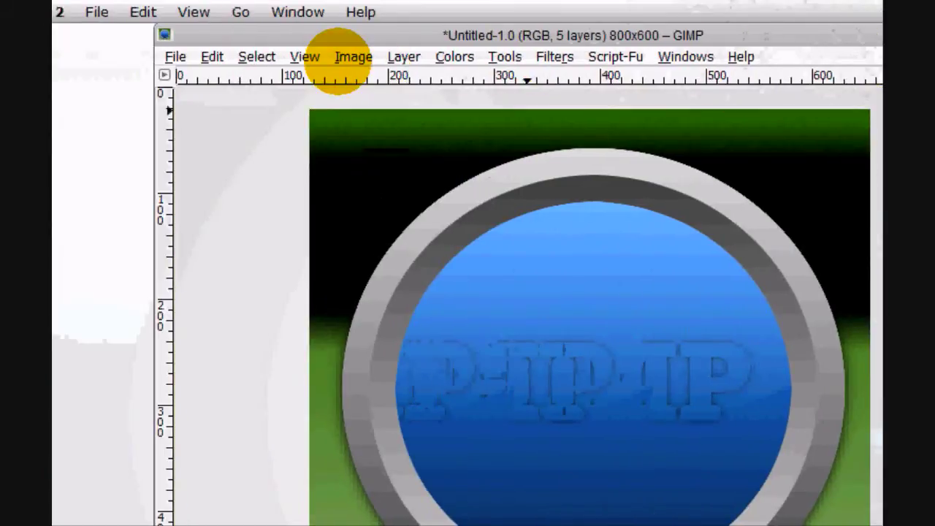
{"action": "key", "text": "ctrl+z"}
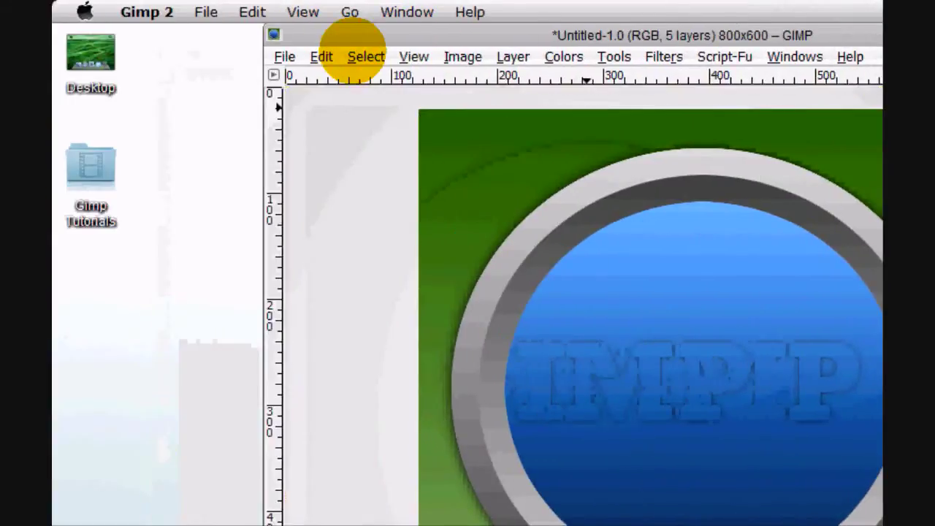
Clear the selection and apply a 33 px Gaussian Blur to the black square layer using the RLE method.
{"action": "left_click", "coordinate": [257, 56]}
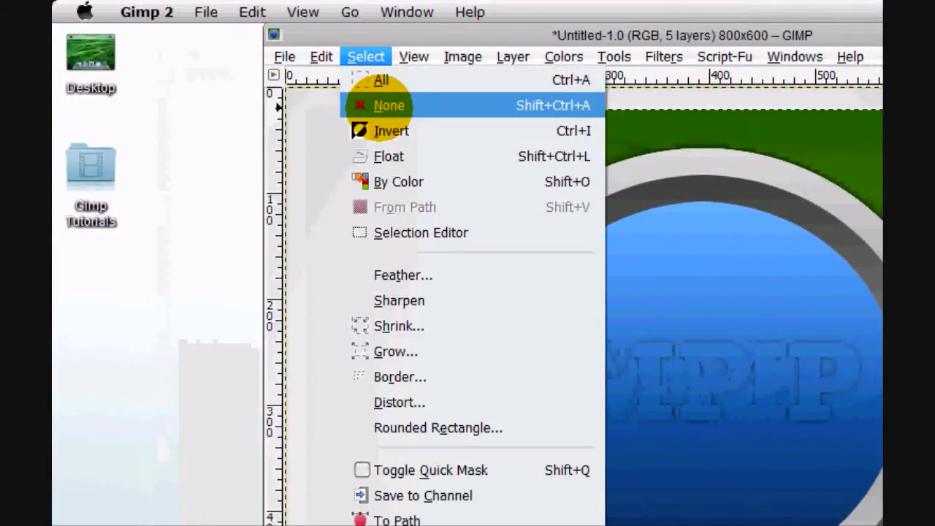
{"action": "left_click", "coordinate": [387, 104]}
{"action": "left_click", "coordinate": [664, 56]}
{"action": "mouse_move", "coordinate": [584, 197]}
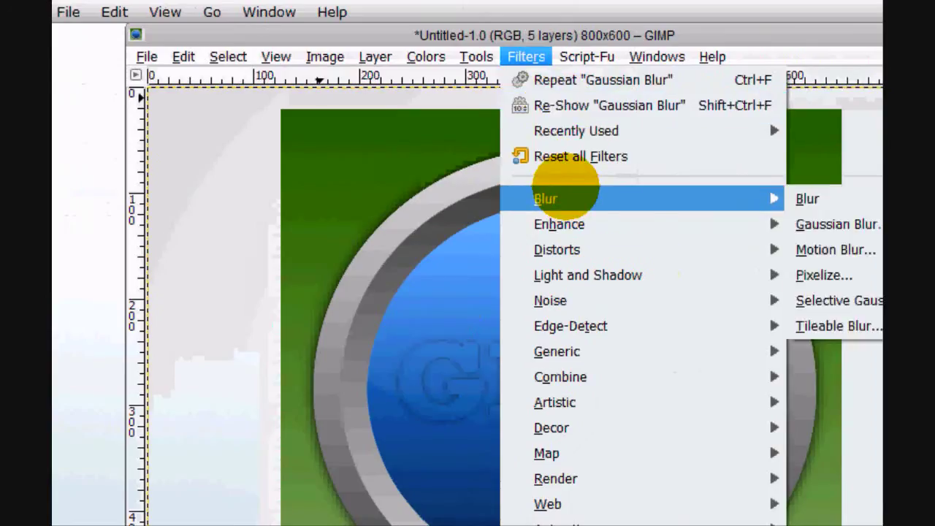
{"action": "left_click", "coordinate": [564, 223]}
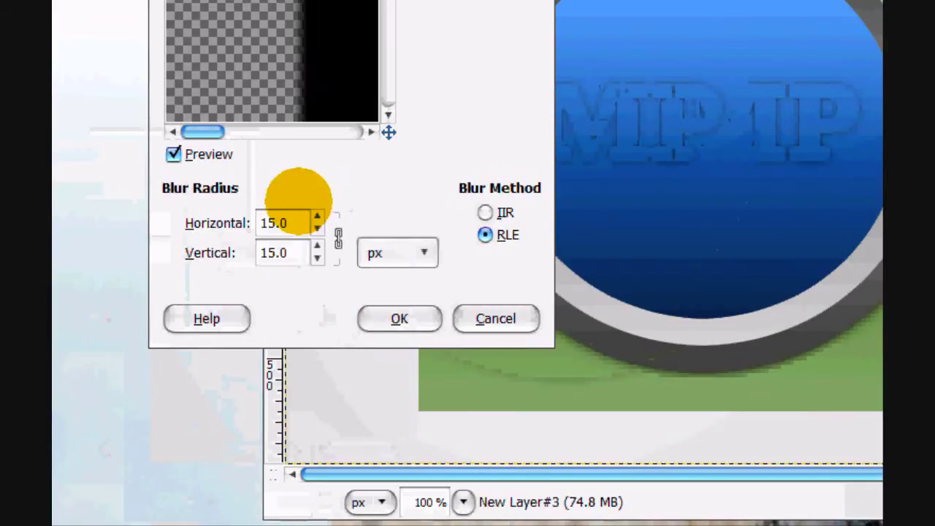
{"action": "left_click", "coordinate": [317, 217]}
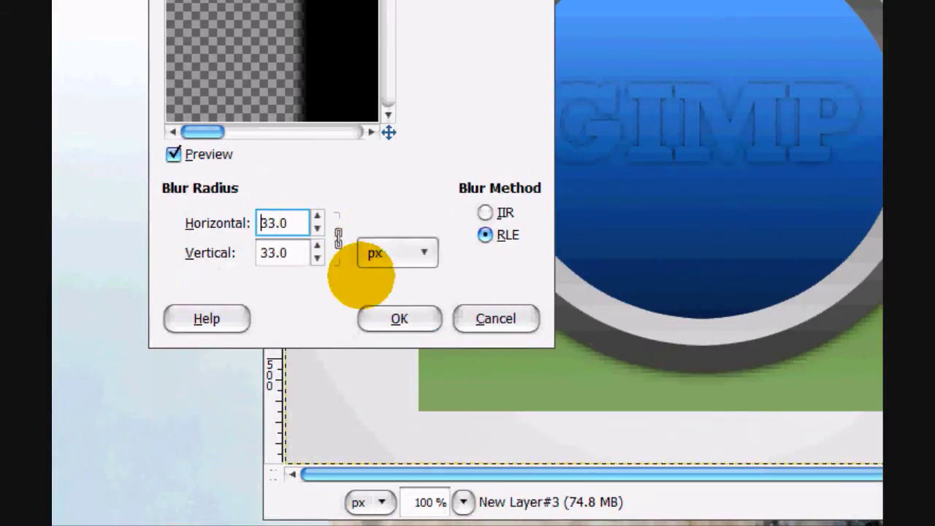
{"action": "left_click", "coordinate": [394, 318]}
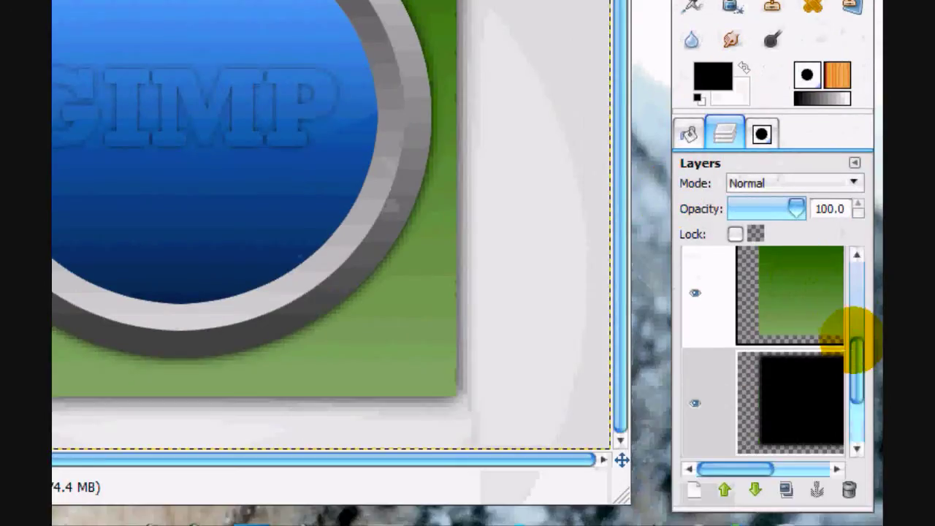
Merge the green square down onto its blurred shadow and load the merged layer's alpha as a selection.
{"action": "right_click", "coordinate": [785, 304]}
{"action": "left_click", "coordinate": [627, 157]}
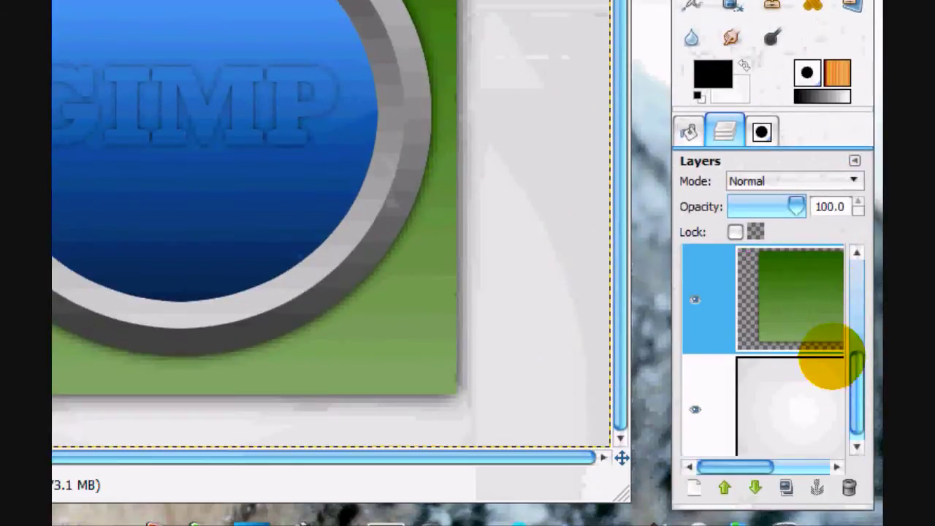
{"action": "right_click", "coordinate": [822, 350]}
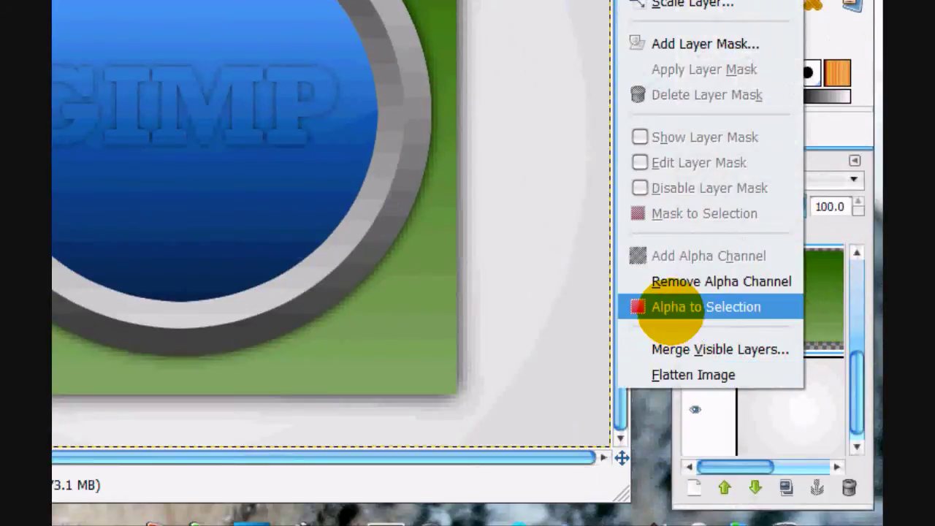
{"action": "left_click", "coordinate": [651, 305]}
Intersect the selection with a wide ellipse, moved up so its lower curve ends at the top of the GIMP lettering.
{"action": "left_click", "coordinate": [732, 97]}
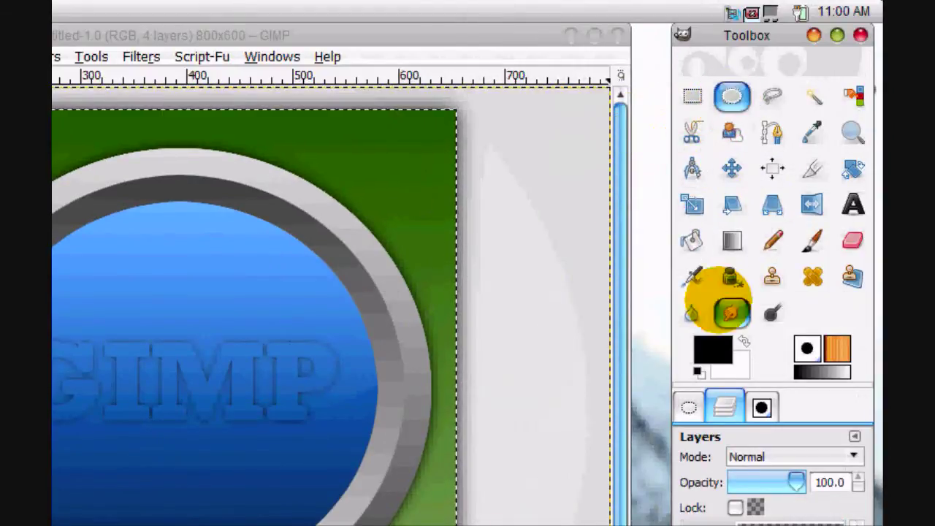
{"action": "left_click", "coordinate": [689, 407]}
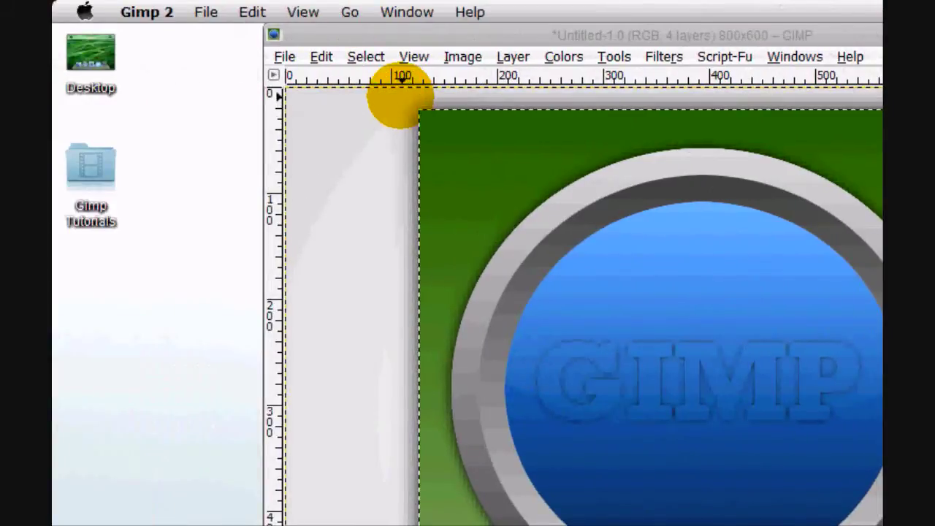
{"action": "left_click_drag", "start_coordinate": [397, 88], "coordinate": [934, 485]}
{"action": "left_click_drag", "start_coordinate": [530, 339], "coordinate": [530, 339]}
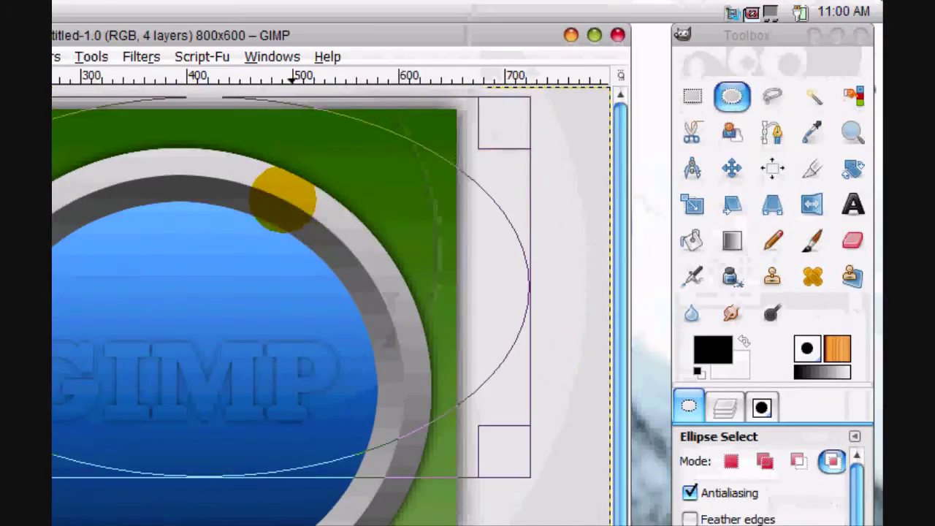
{"action": "left_click_drag", "start_coordinate": [236, 90], "coordinate": [220, 0]}
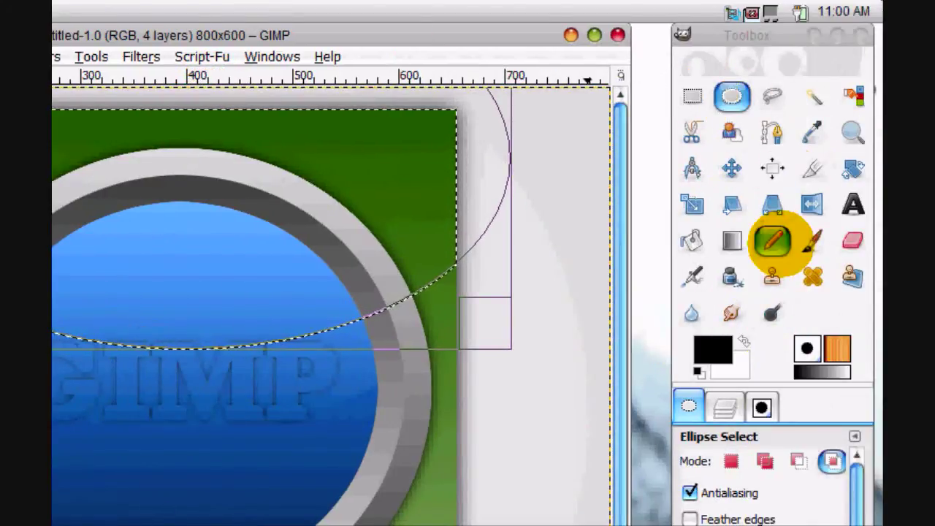
Draw a white FG to Transparent linear gradient downward through the curved selection on the green square layer, and clear the selection.
{"action": "left_click", "coordinate": [733, 235]}
{"action": "left_click", "coordinate": [744, 341]}
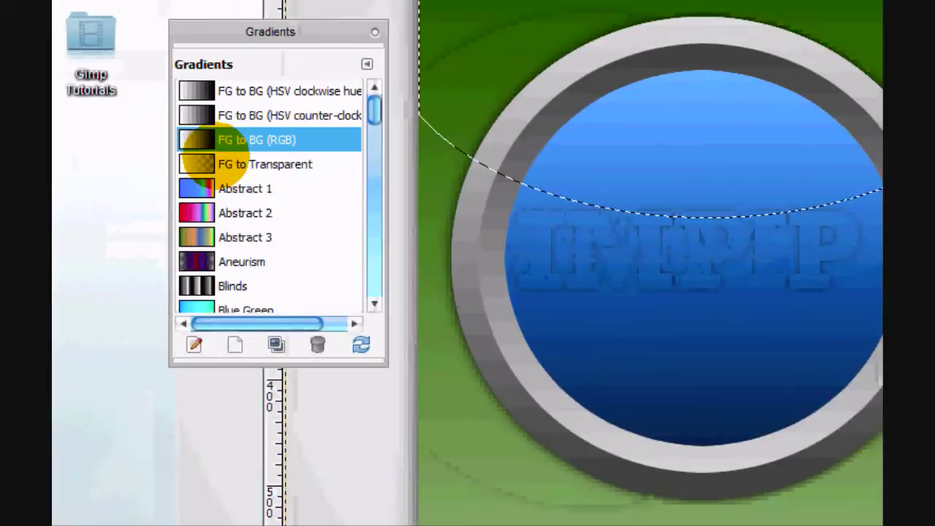
{"action": "left_click", "coordinate": [213, 163]}
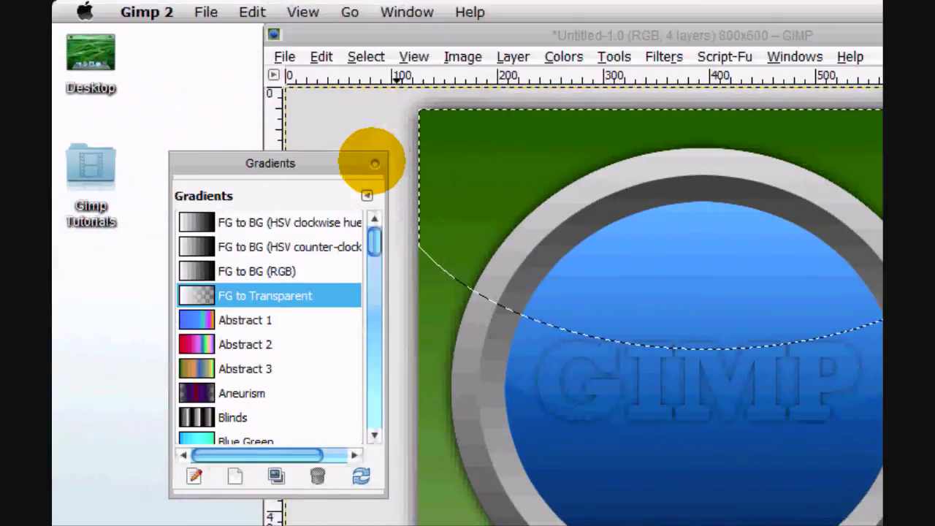
{"action": "left_click", "coordinate": [373, 163]}
{"action": "left_click_drag", "start_coordinate": [564, 95], "coordinate": [548, 352]}
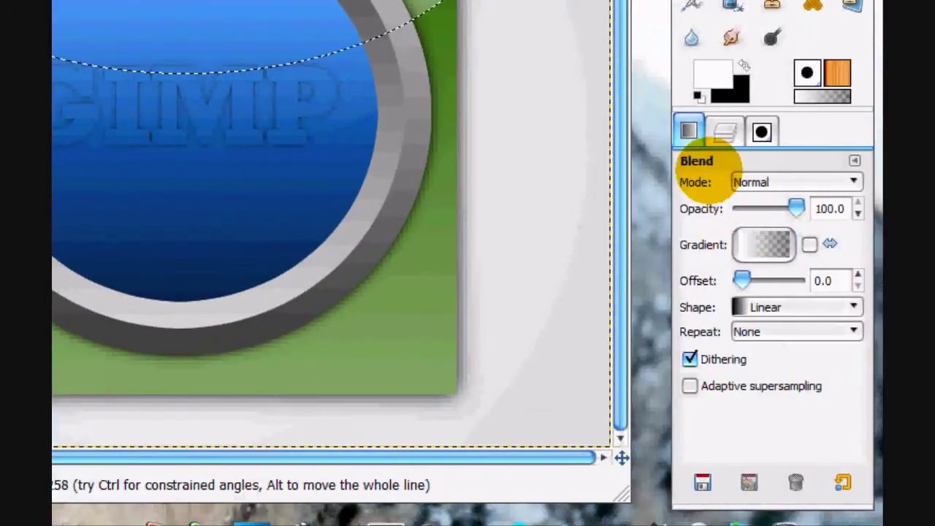
{"action": "left_click", "coordinate": [725, 131]}
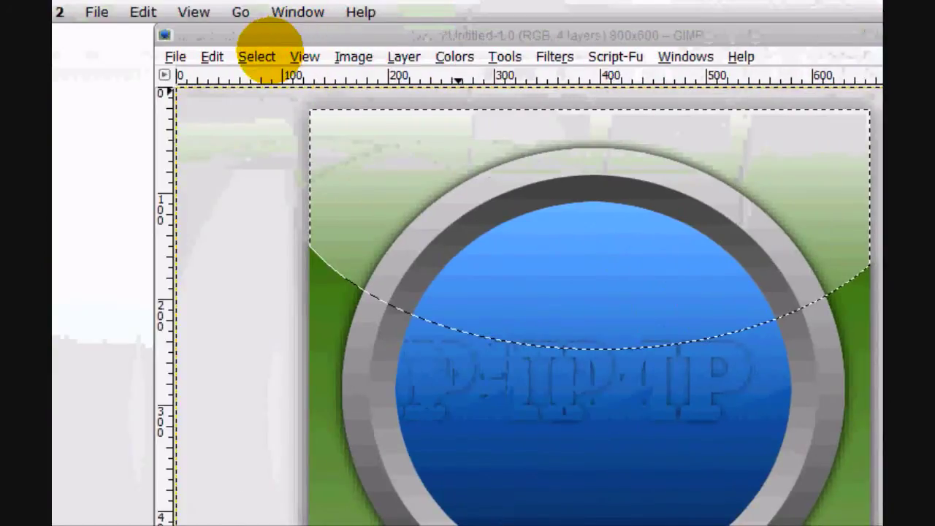
{"action": "left_click", "coordinate": [257, 56]}
{"action": "left_click", "coordinate": [289, 102]}
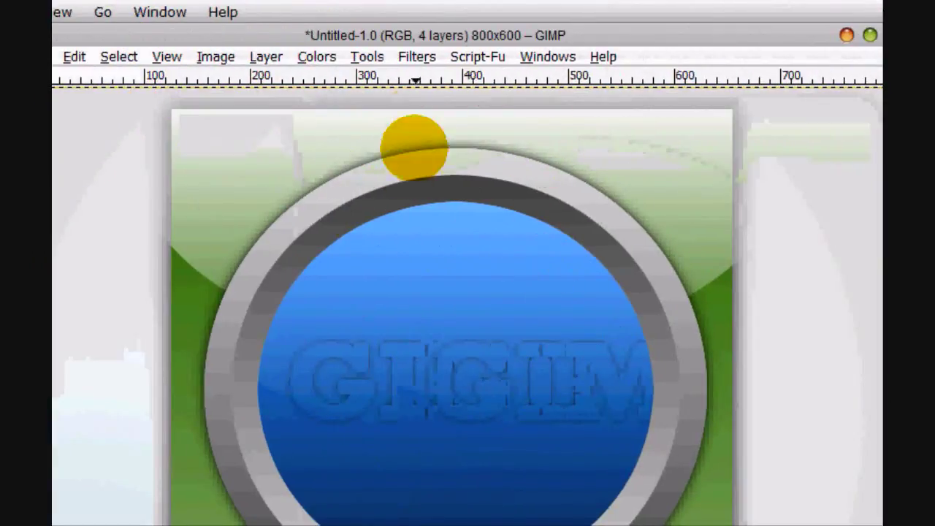